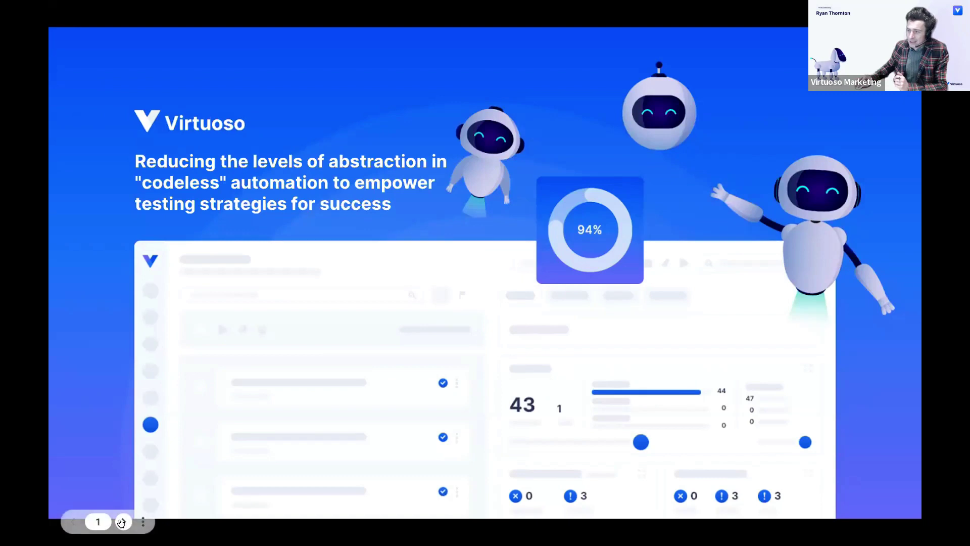
# - Advance the slideshow from the Virtuoso title slide to the Meet the panel slide
pyautogui.click(123, 523)
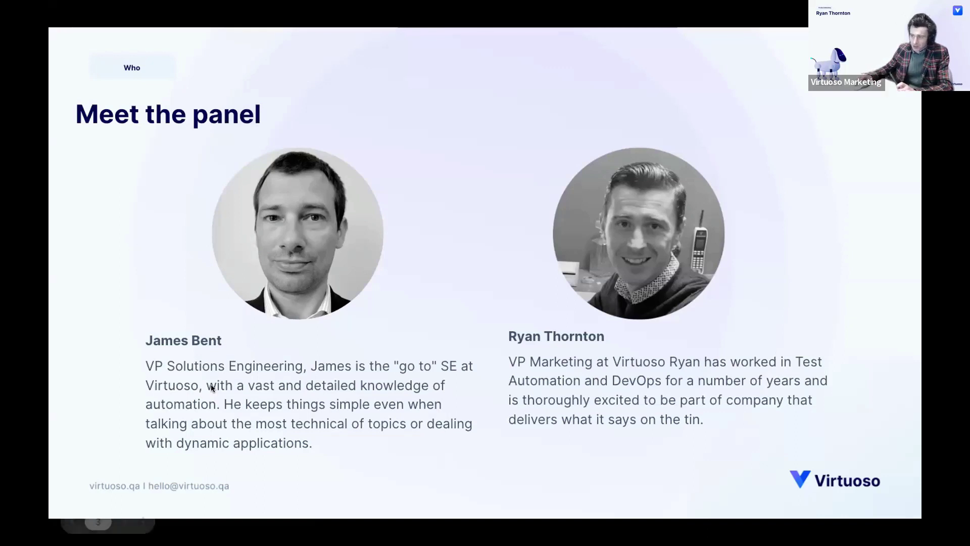
# - Show the Abstraction slide's staircase from Machine Code up to Modeling Languages
pyautogui.click(118, 518)
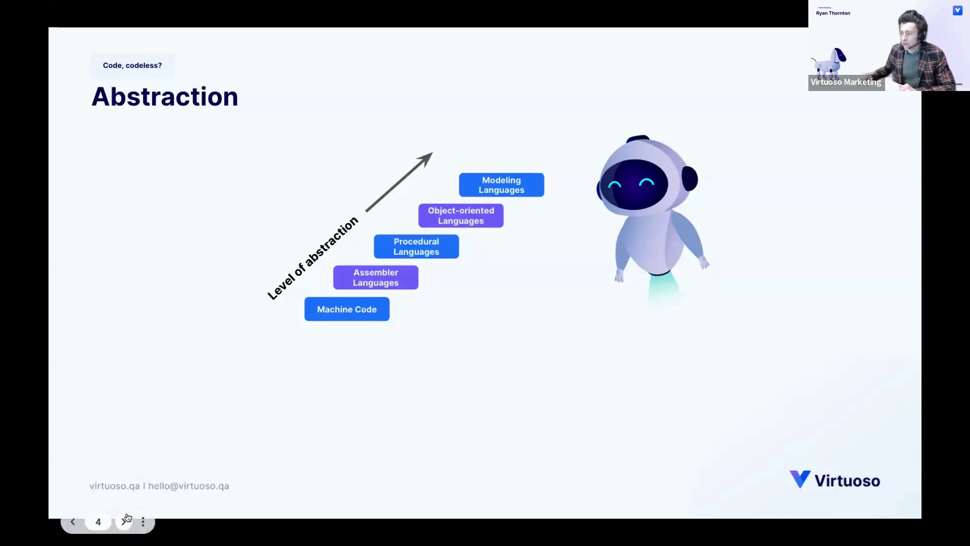
# - Show the two paragraphs explaining that an abstraction layer moves you away from the code
pyautogui.click(125, 521)
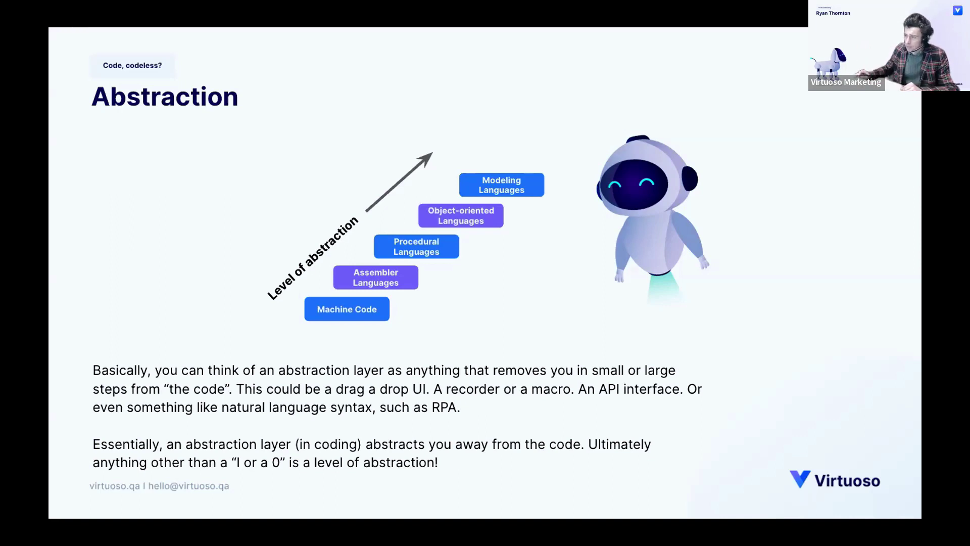
# - Go to slide 5, which plots Speed & Accessibility against Flexibility & Power
pyautogui.moveTo(120, 522)
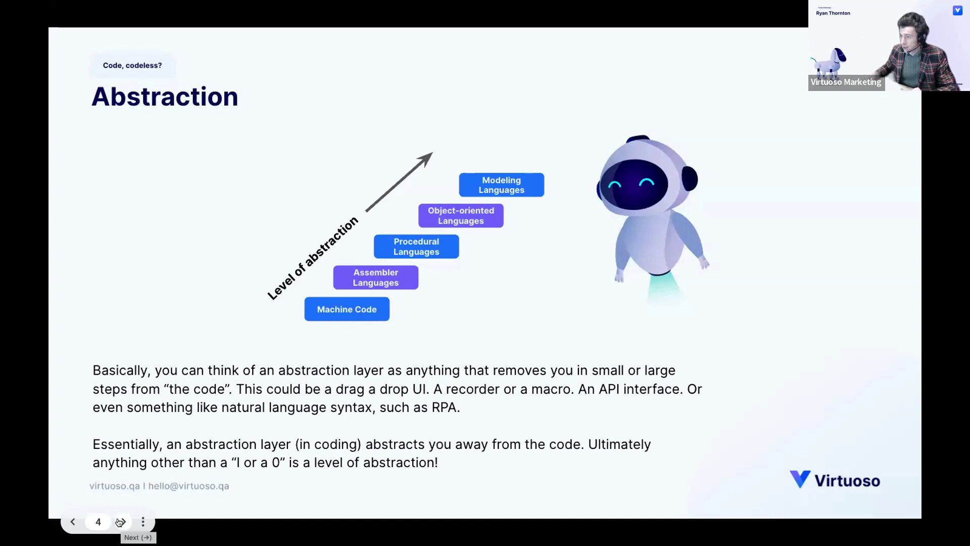
pyautogui.click(120, 522)
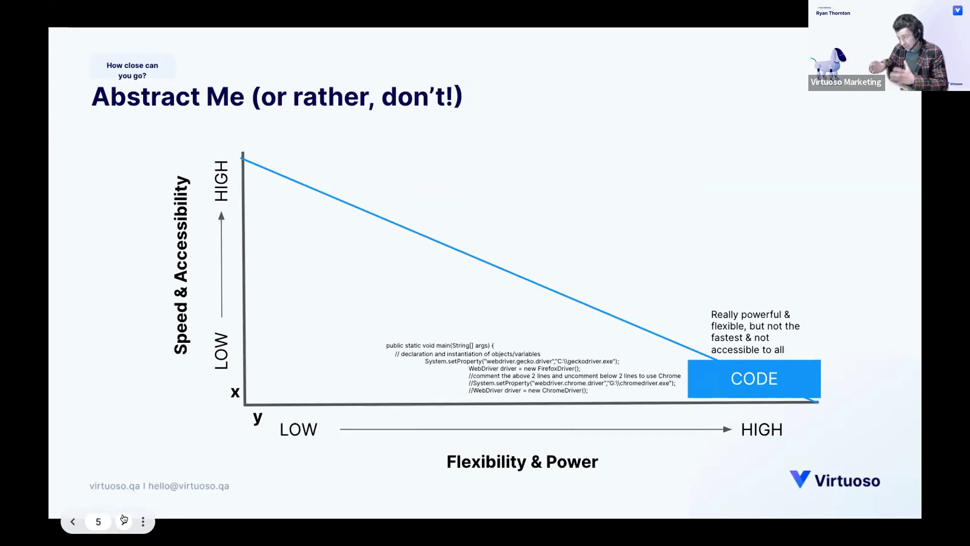
# - Reveal the CODELESS box and its caption on the speed-versus-flexibility chart
pyautogui.click(124, 520)
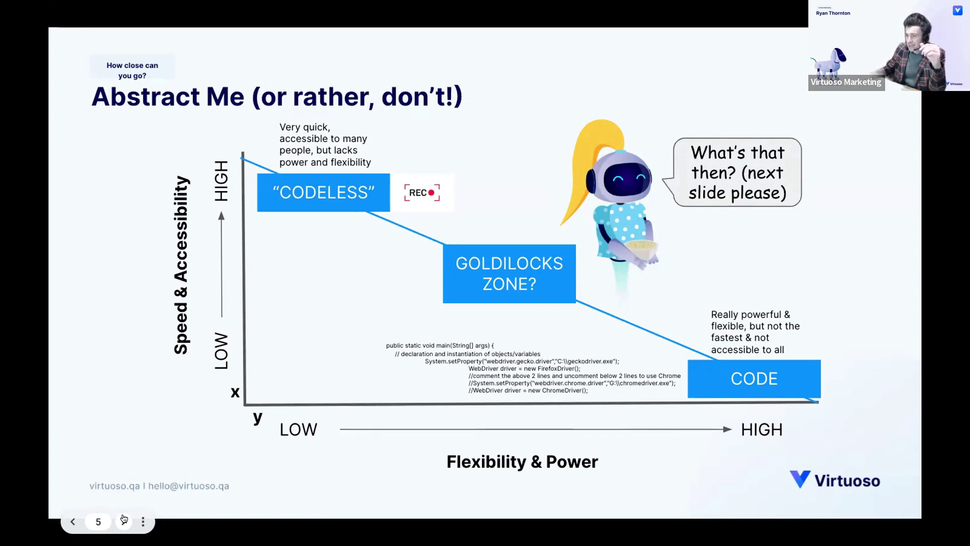
# - Build the CODE box, Wikipedia quote, CODELESS caption and 'Don't forget me!' robot, then reach slide 7
pyautogui.click(124, 521)
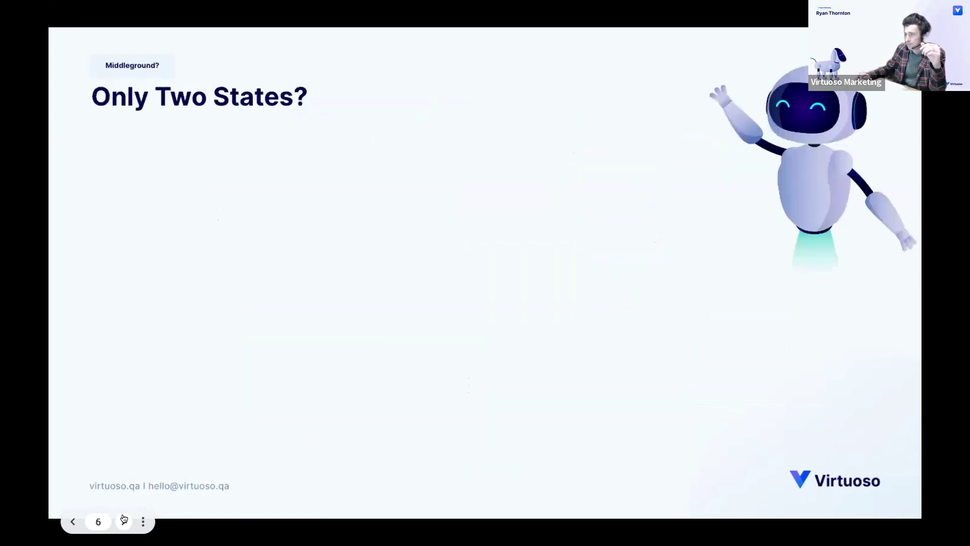
pyautogui.click(124, 520)
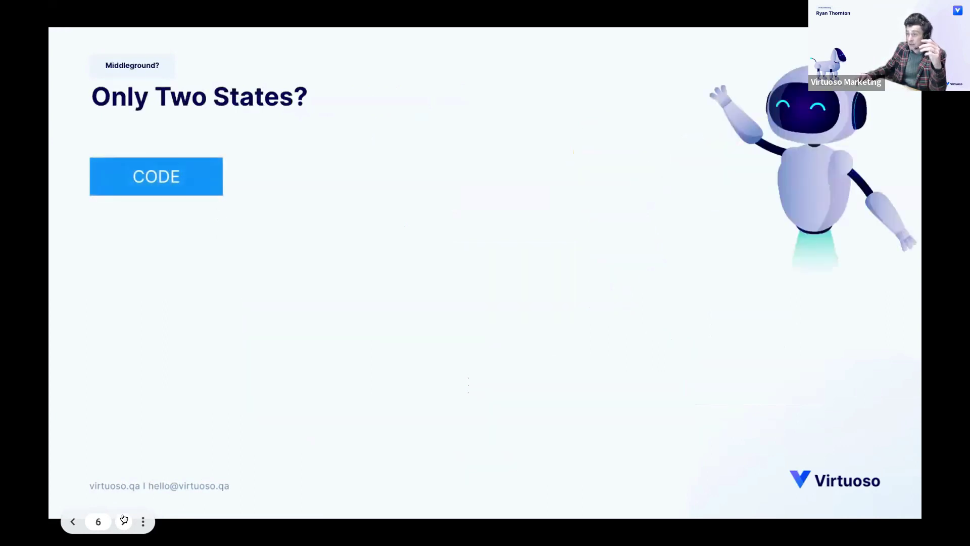
pyautogui.click(124, 519)
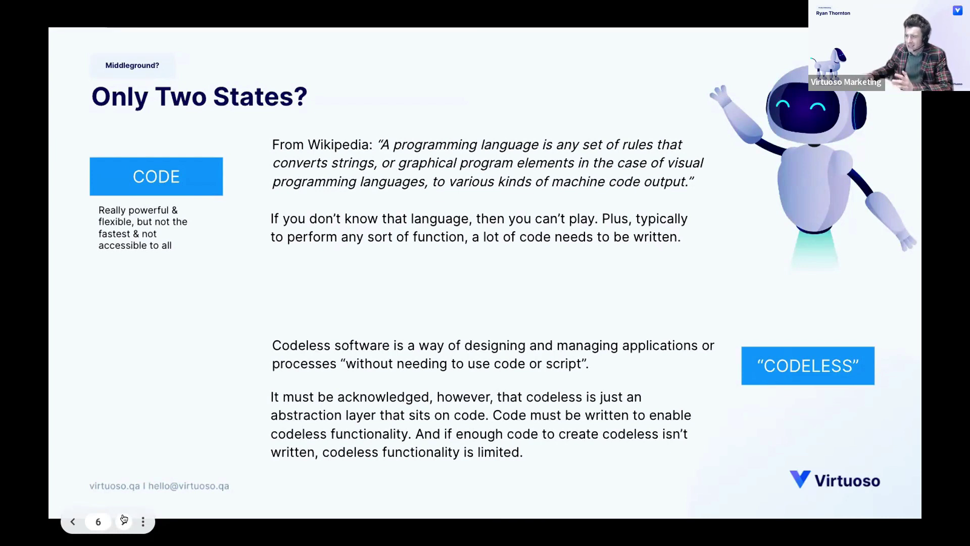
pyautogui.click(124, 519)
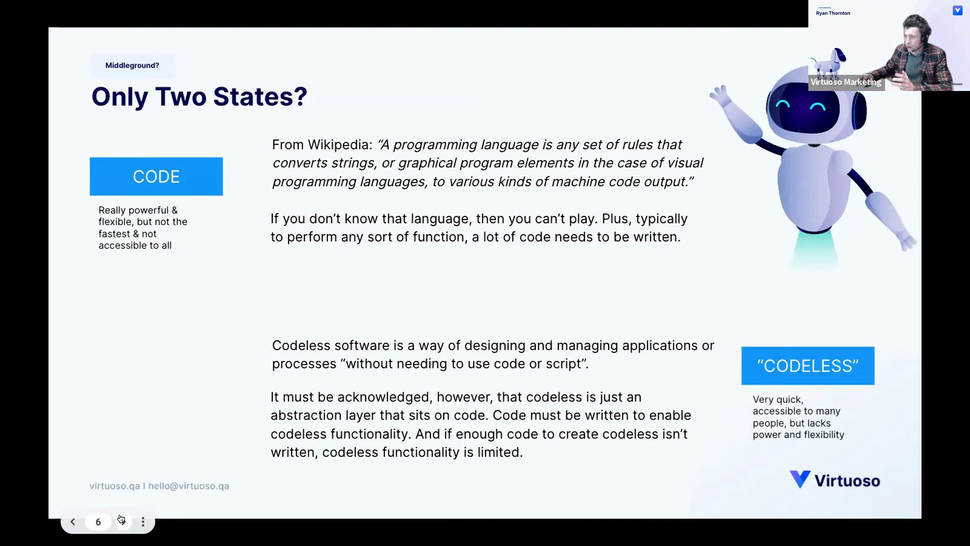
pyautogui.click(120, 520)
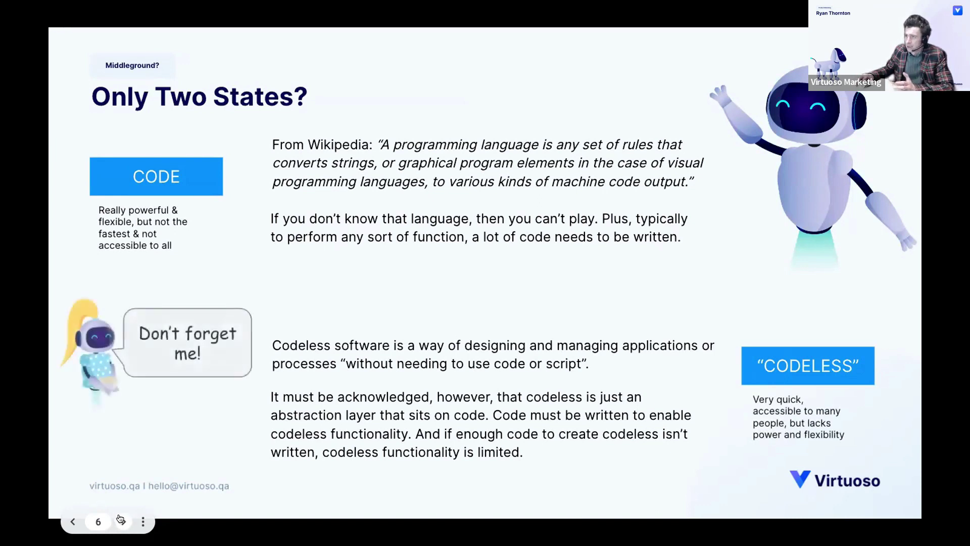
pyautogui.click(121, 520)
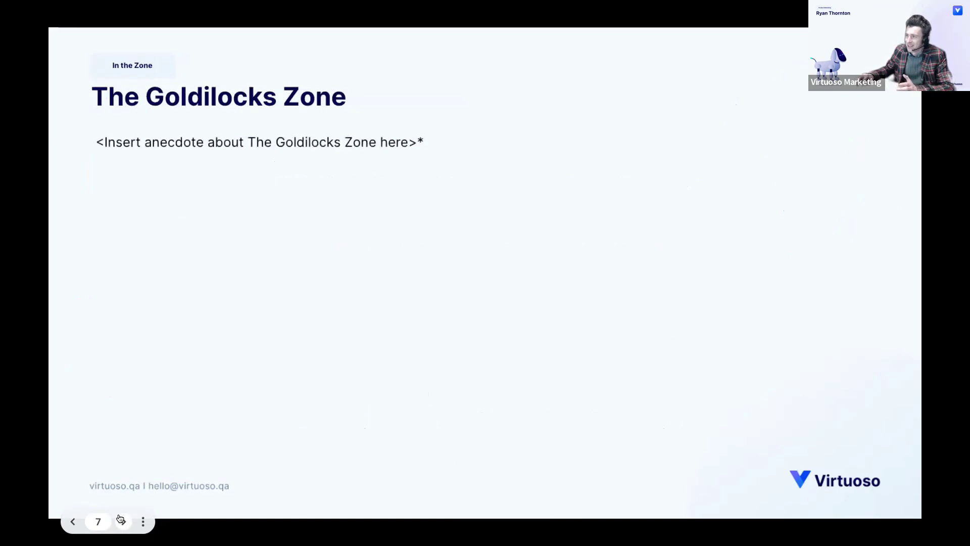
# - Reveal the porridge quote, the robot paragraph, and the closing line about an accessible codeless language
pyautogui.click(120, 519)
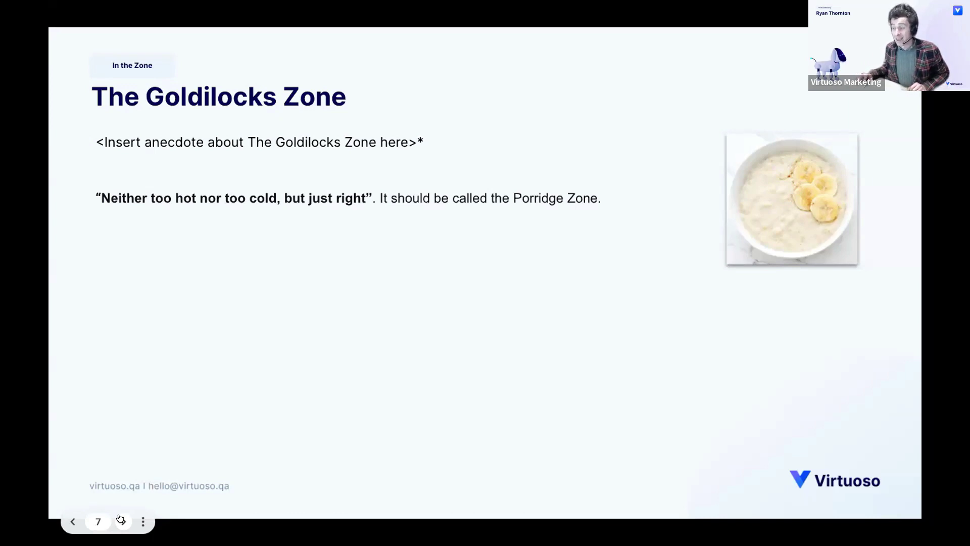
pyautogui.click(120, 518)
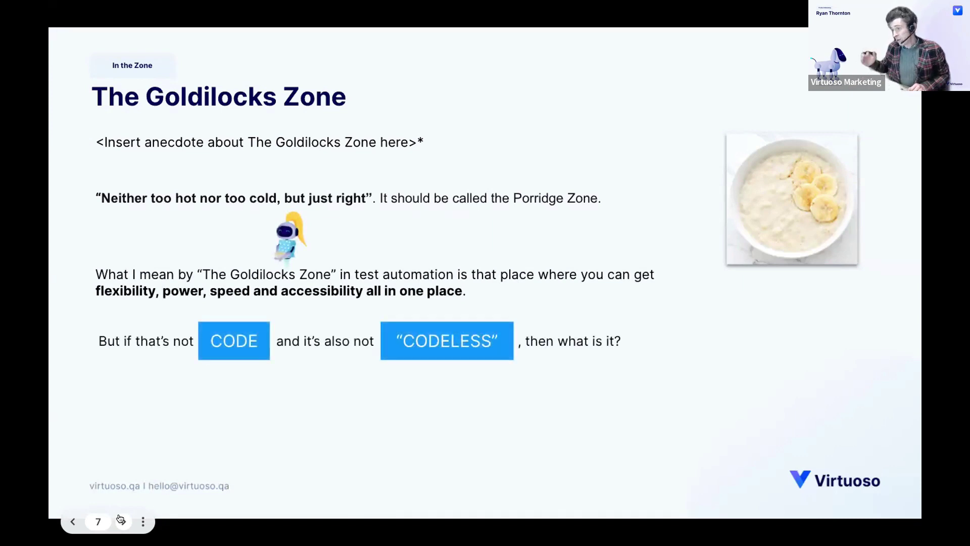
pyautogui.click(121, 520)
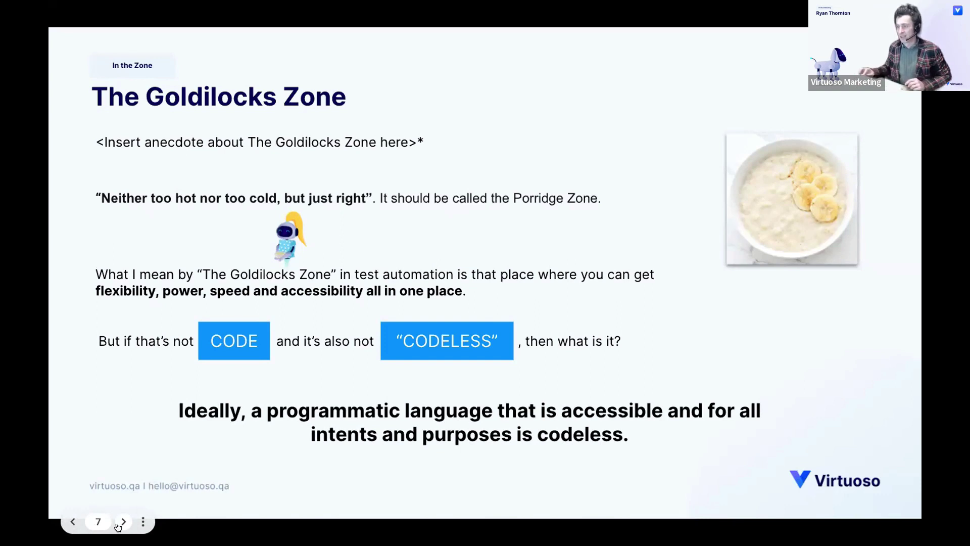
# - Go to slide 8 and bring in the delivery speed and scale force
pyautogui.click(118, 526)
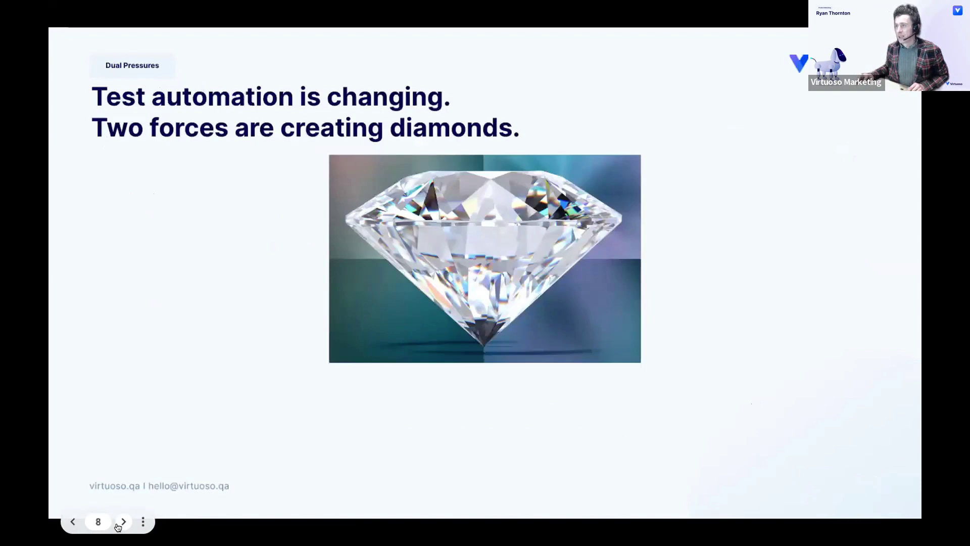
pyautogui.click(117, 525)
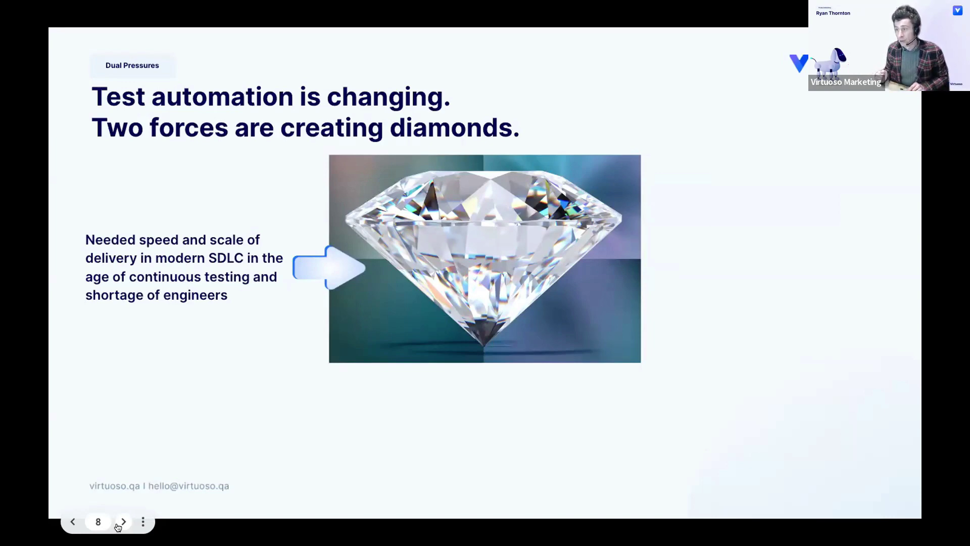
# - Add the AI, ML, RPA and NLP force and the next-gen AI-augmented tools result
pyautogui.click(117, 525)
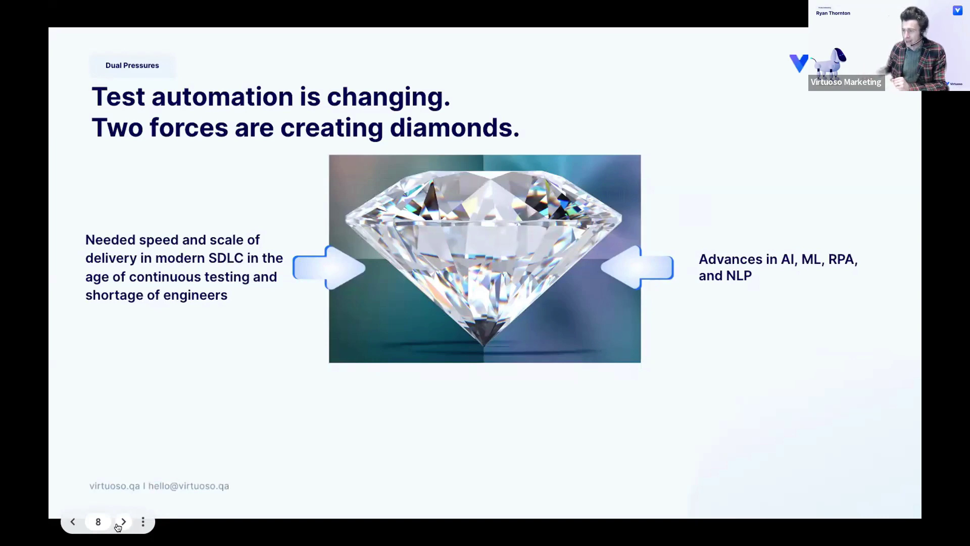
pyautogui.click(117, 527)
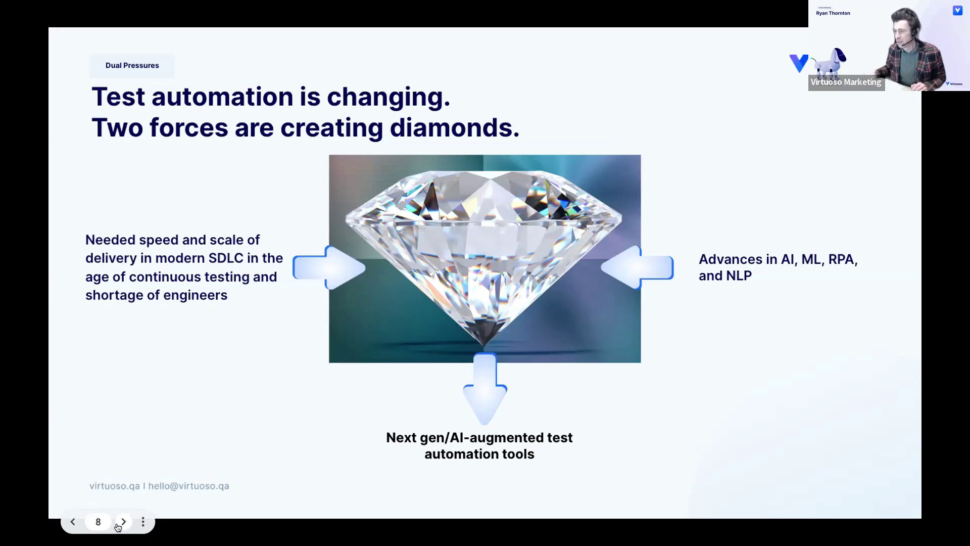
# - Go to slide 9 and reveal the driver.findElement real-world test automation example
pyautogui.click(117, 525)
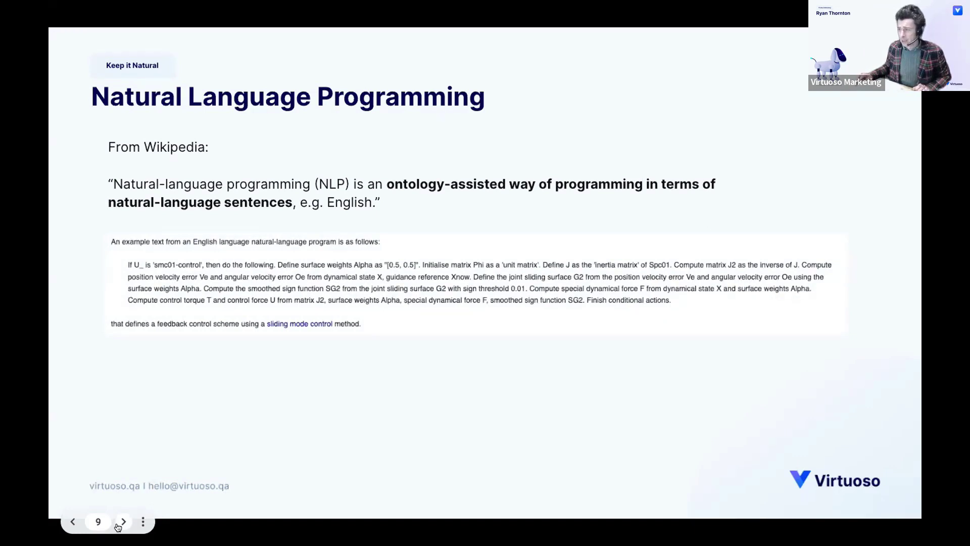
pyautogui.click(118, 527)
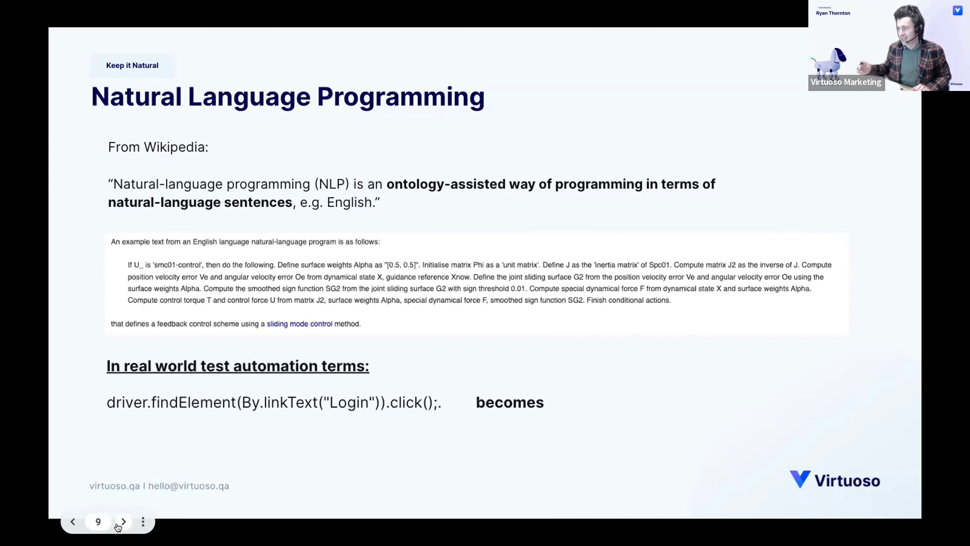
# - Advance slide 9 twice to reveal the drum image and the Click "Login" box
pyautogui.click(118, 527)
pyautogui.click(117, 527)
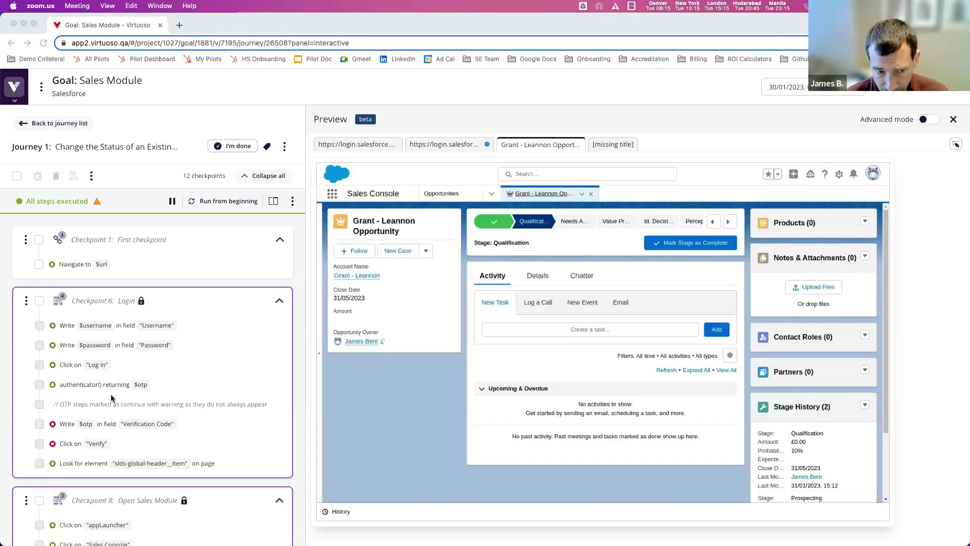
pyautogui.scroll(-3, 111, 394)
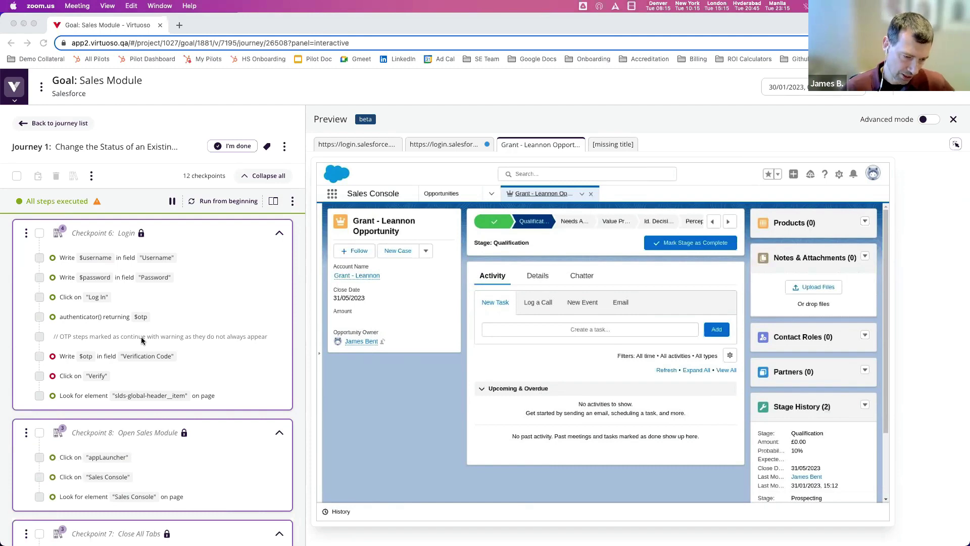
pyautogui.scroll(-2, 140, 338)
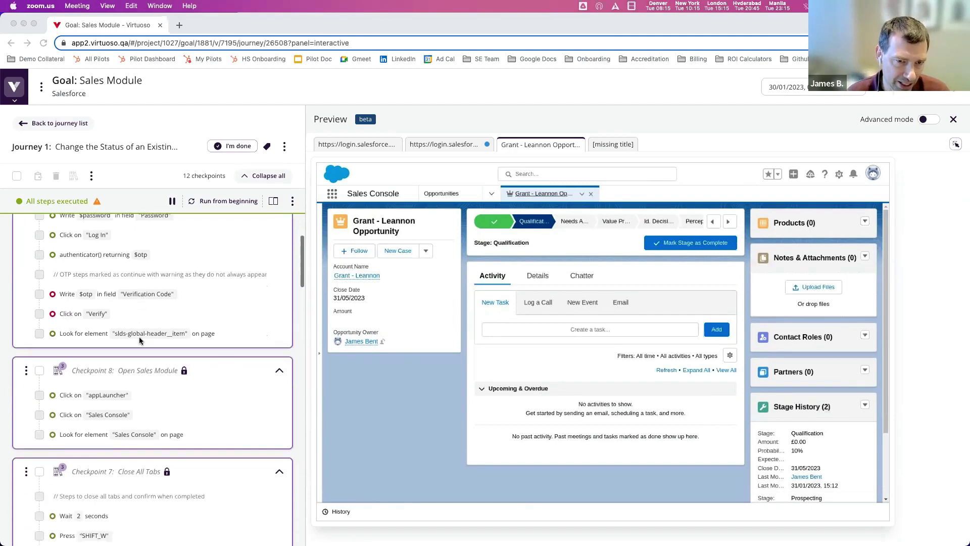
pyautogui.scroll(5, 140, 340)
pyautogui.scroll(-10, 141, 340)
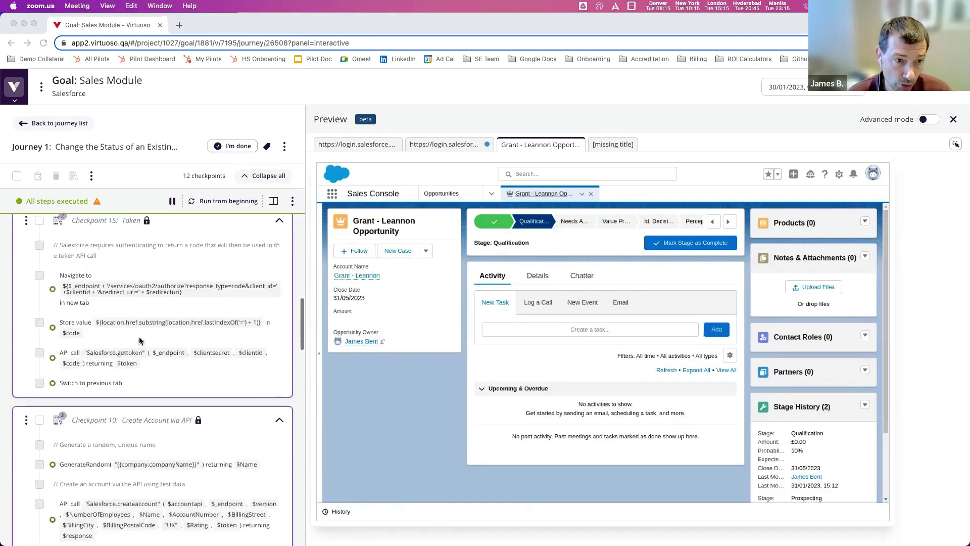
pyautogui.scroll(-2, 139, 340)
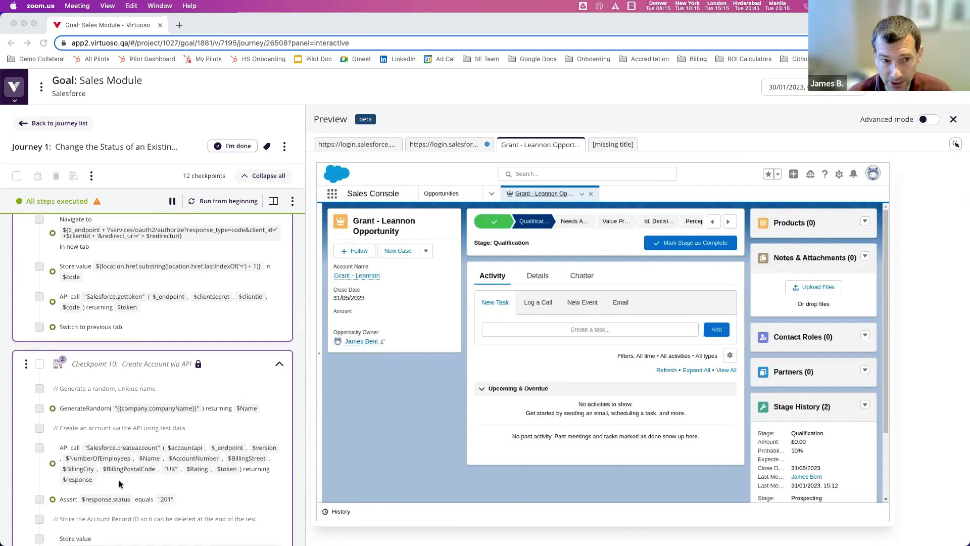
pyautogui.scroll(12, 120, 484)
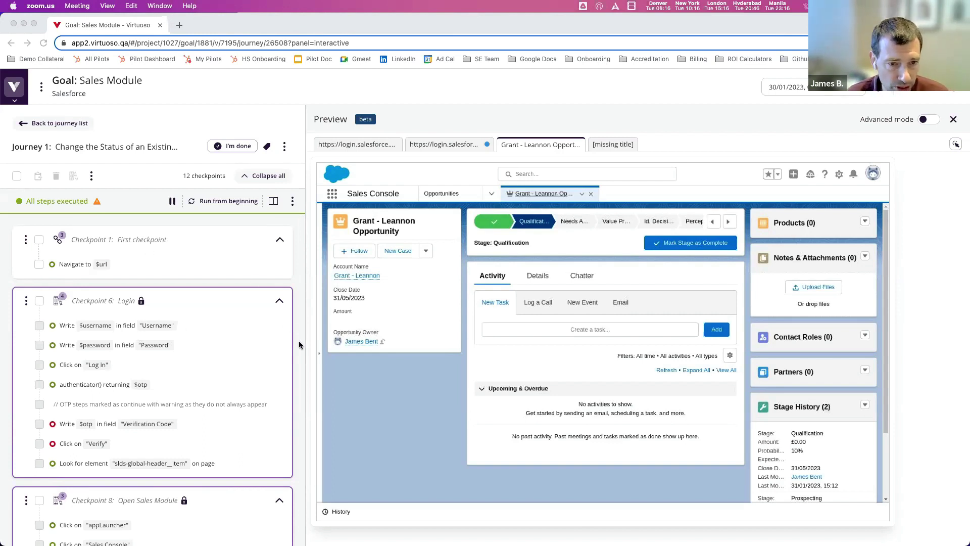
pyautogui.click(301, 356)
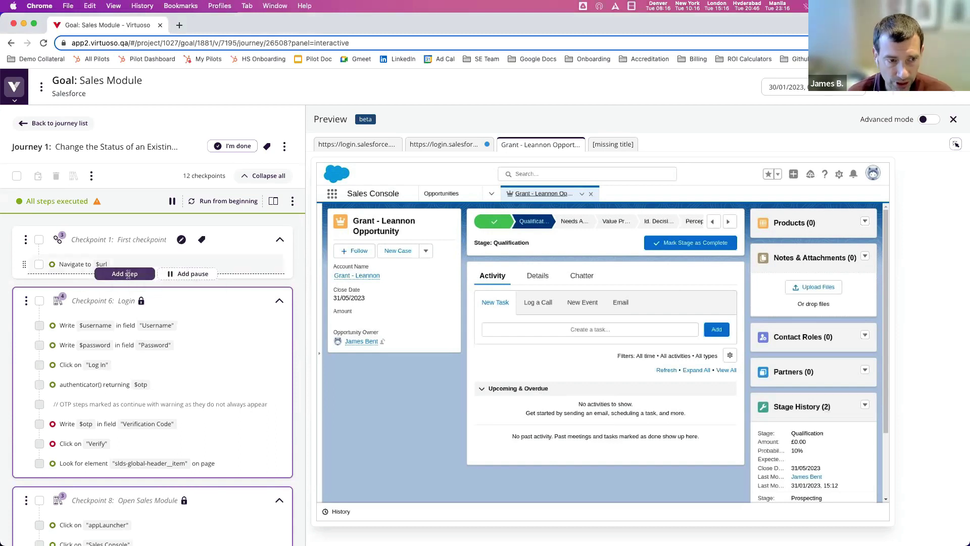
pyautogui.click(127, 274)
pyautogui.write('Click ')
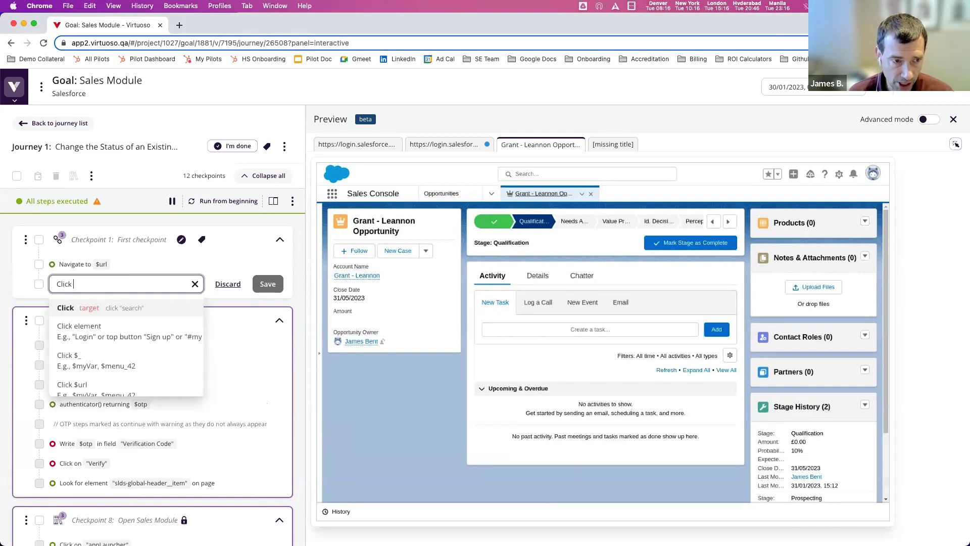
pyautogui.write('on "Log')
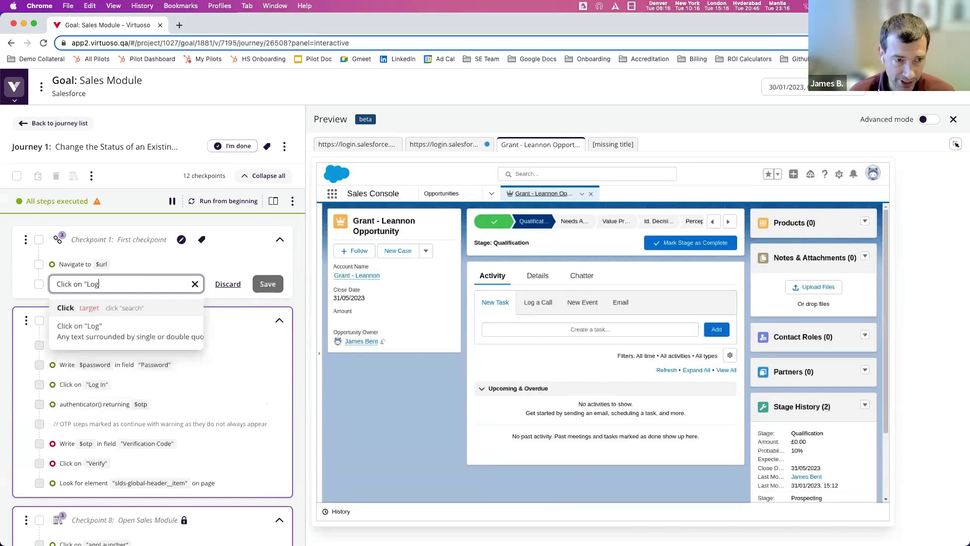
pyautogui.write('in"')
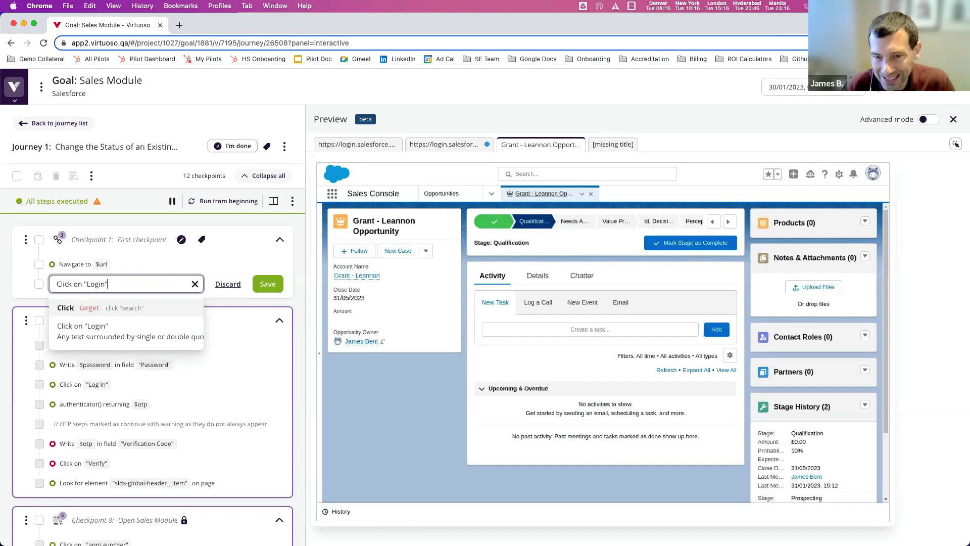
pyautogui.click(222, 284)
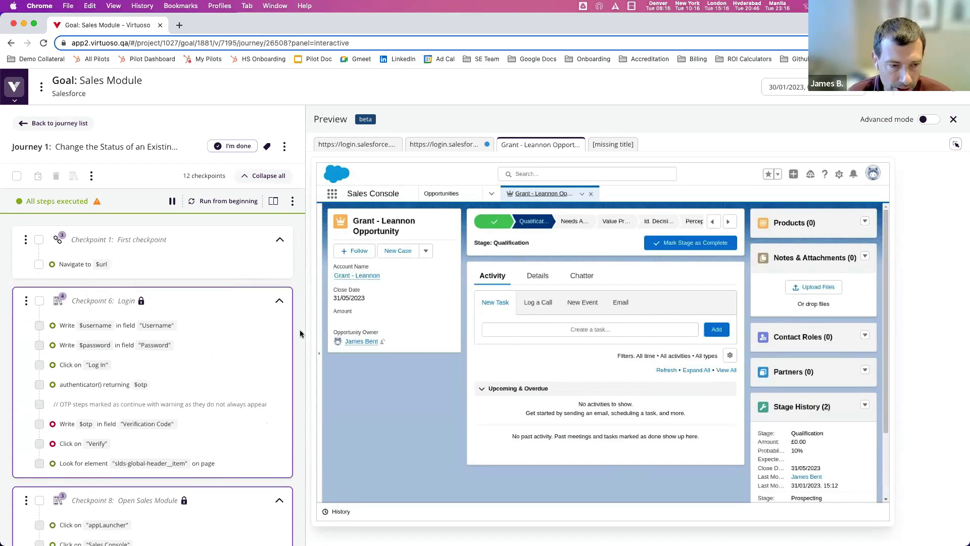
pyautogui.moveTo(72, 330)
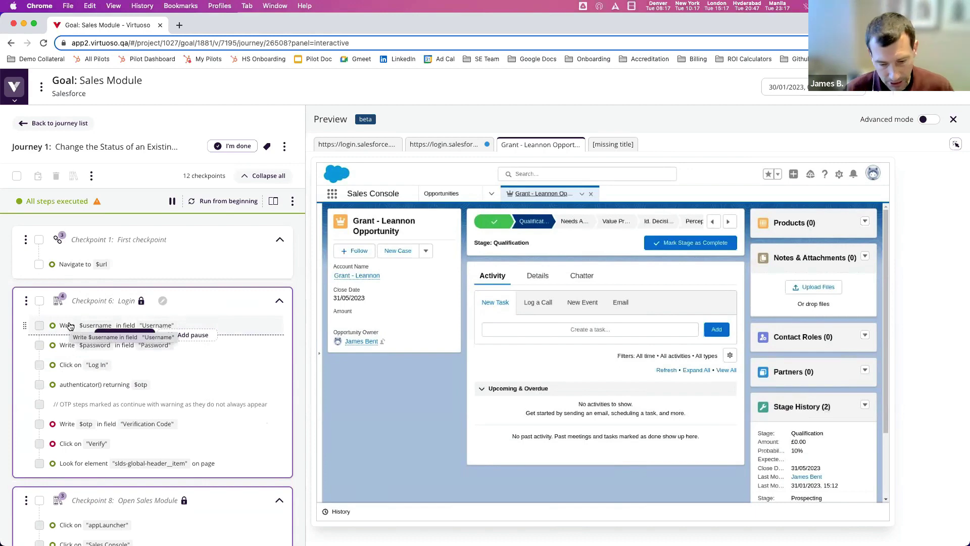
# - Open the Virtuoso Guide bookmark in a new browser tab
pyautogui.click(179, 25)
pyautogui.click(40, 59)
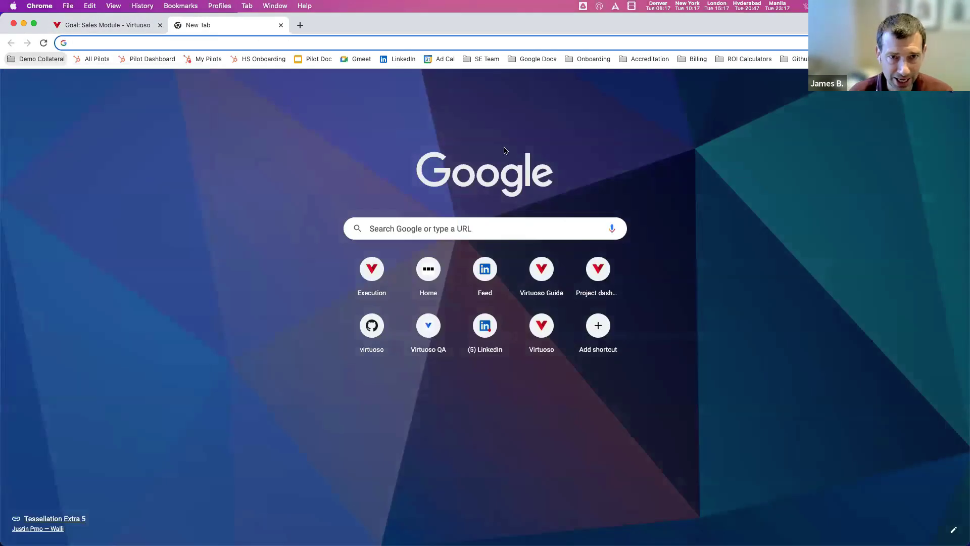
pyautogui.click(50, 103)
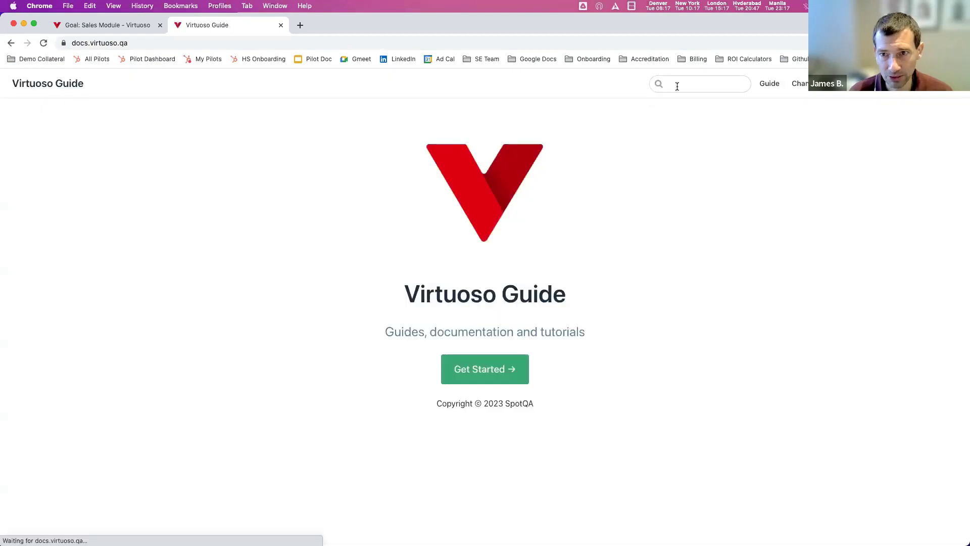
# - Search the guide for 'natural', read the Natural language syntax commands, and return to the journey
pyautogui.click(677, 85)
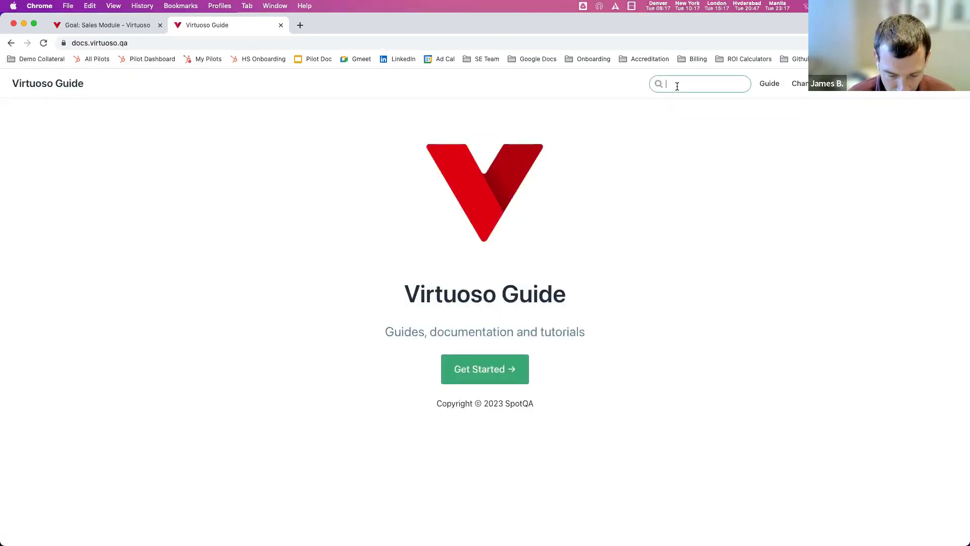
pyautogui.write('natural')
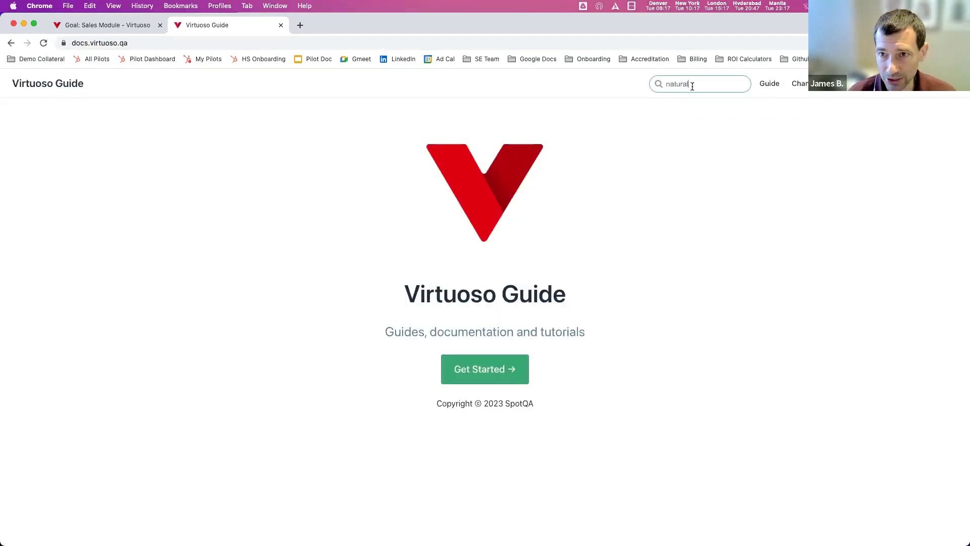
pyautogui.click(657, 139)
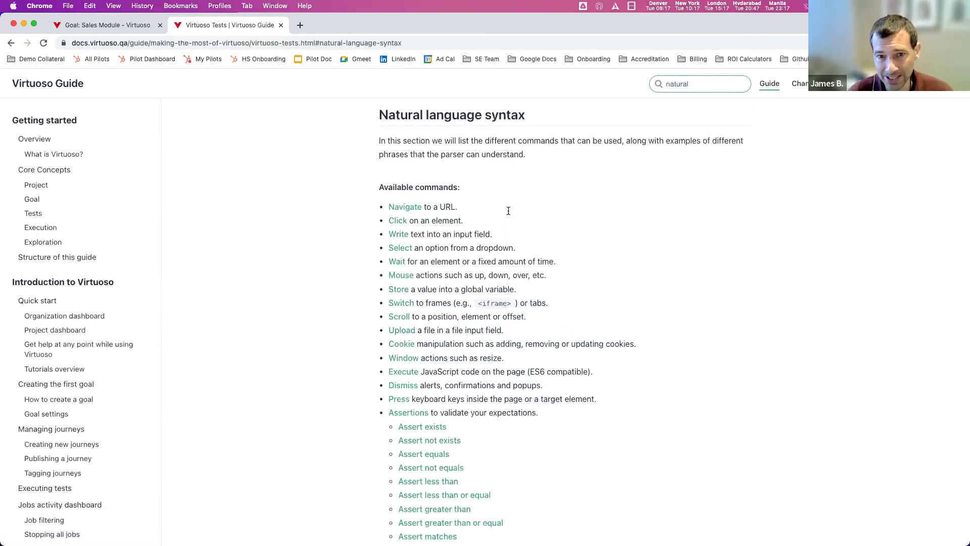
pyautogui.scroll(-2, 508, 210)
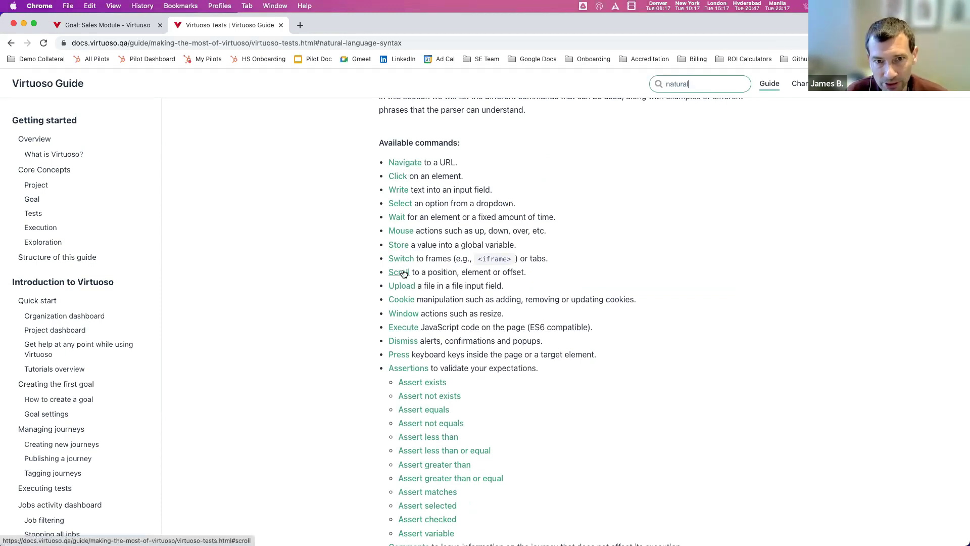
pyautogui.scroll(-1, 404, 273)
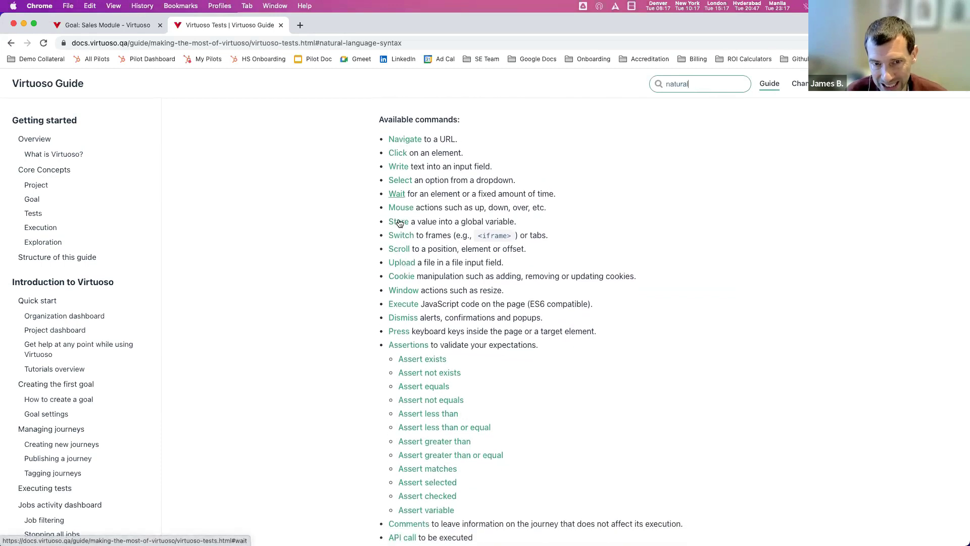
pyautogui.scroll(-2, 398, 222)
pyautogui.scroll(2, 398, 225)
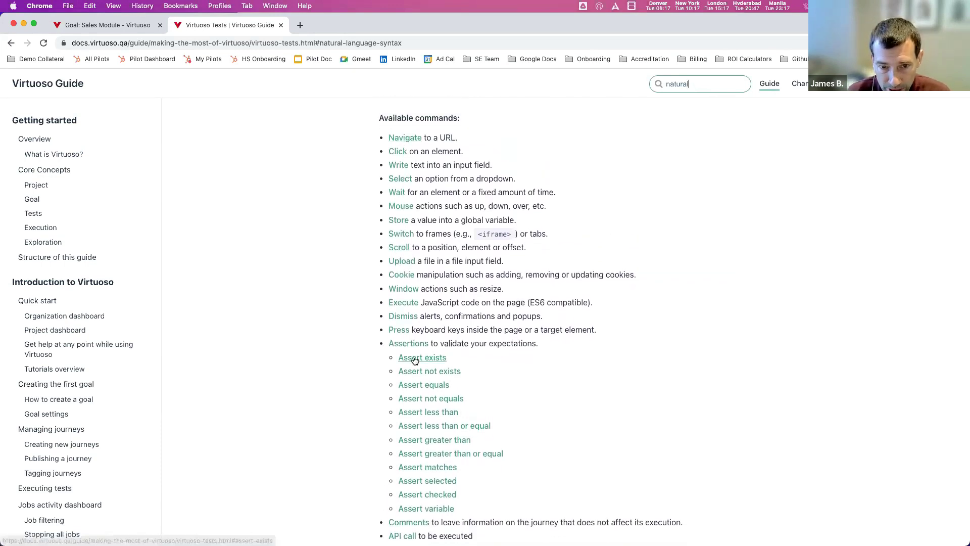
pyautogui.click(139, 29)
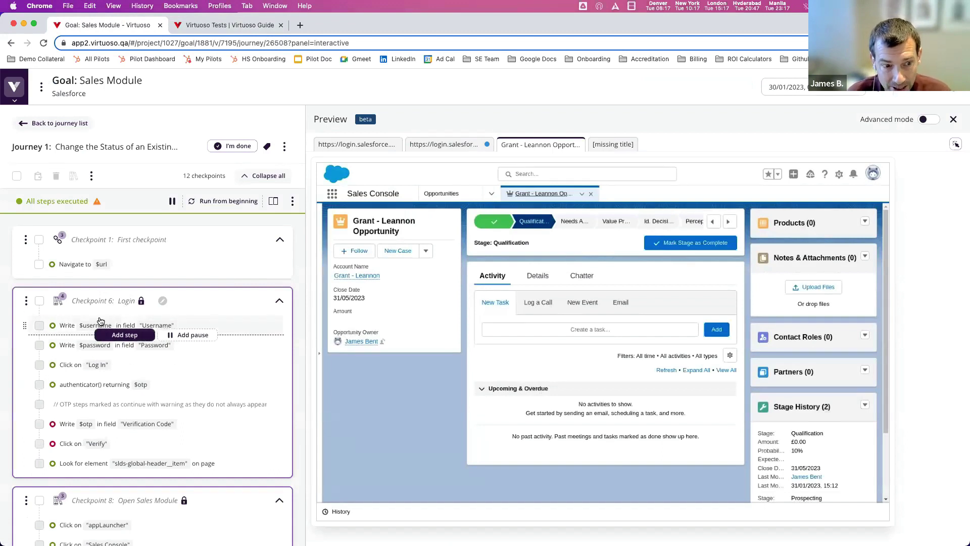
# - Draft 'Write $username in "Username"' after Navigate to $url and dismiss the unlock-checkpoint warning
pyautogui.scroll(-3, 100, 321)
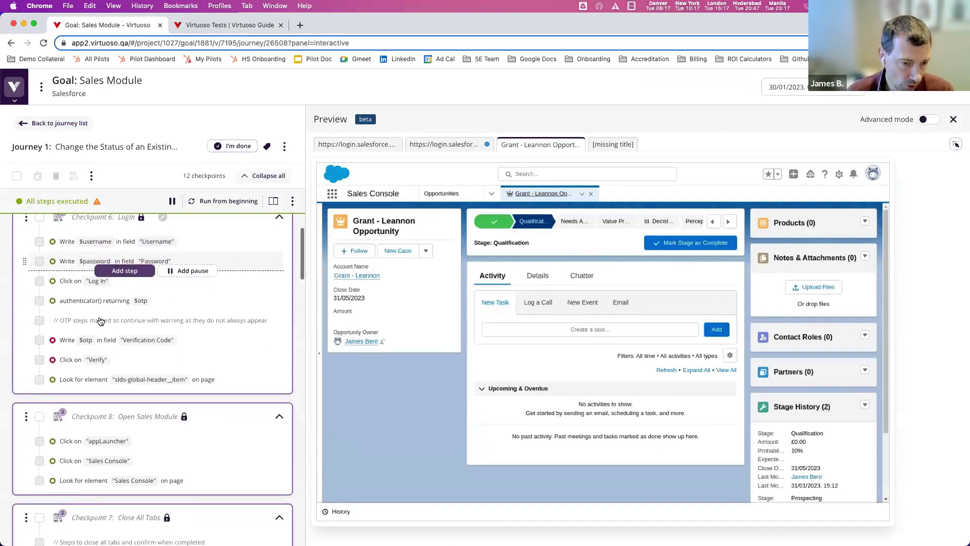
pyautogui.scroll(3, 101, 322)
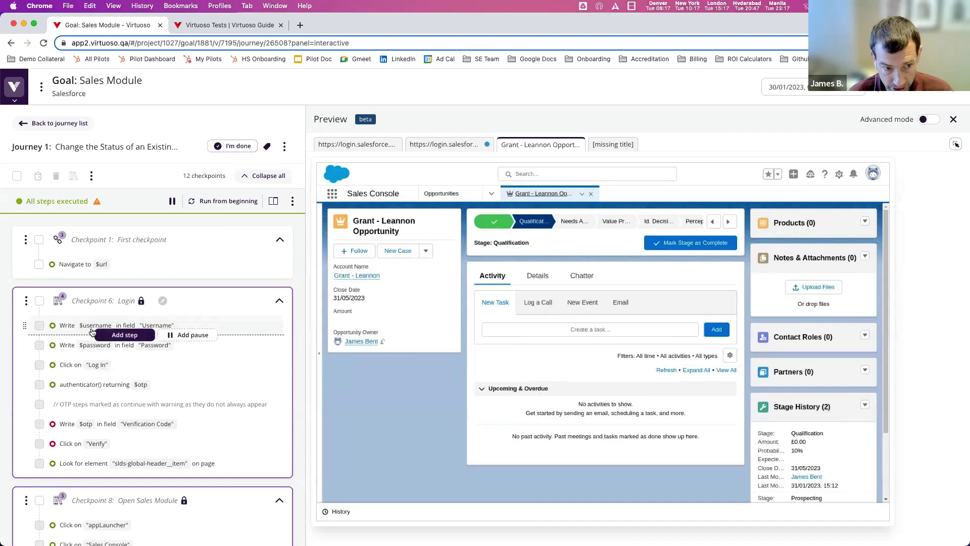
pyautogui.click(115, 335)
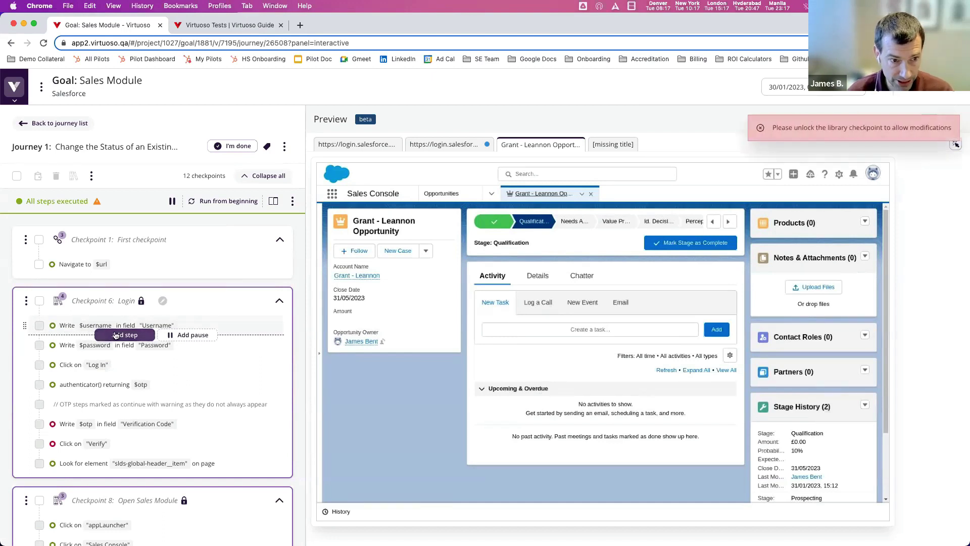
pyautogui.click(121, 273)
pyautogui.write('Werite')
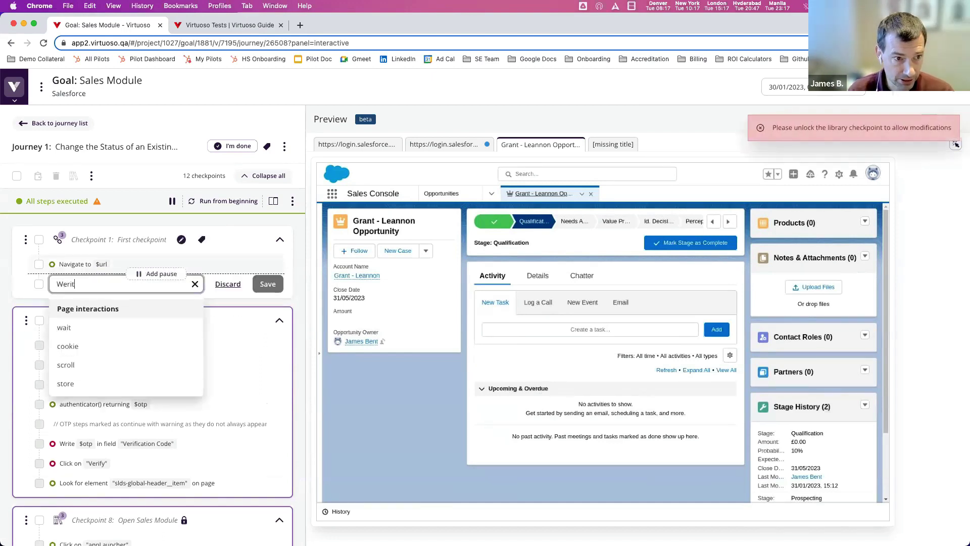
pyautogui.press('BackSpace')
pyautogui.press('BackSpace')
pyautogui.press('BackSpace')
pyautogui.press('BackSpace')
pyautogui.press('BackSpace')
pyautogui.write('rite $')
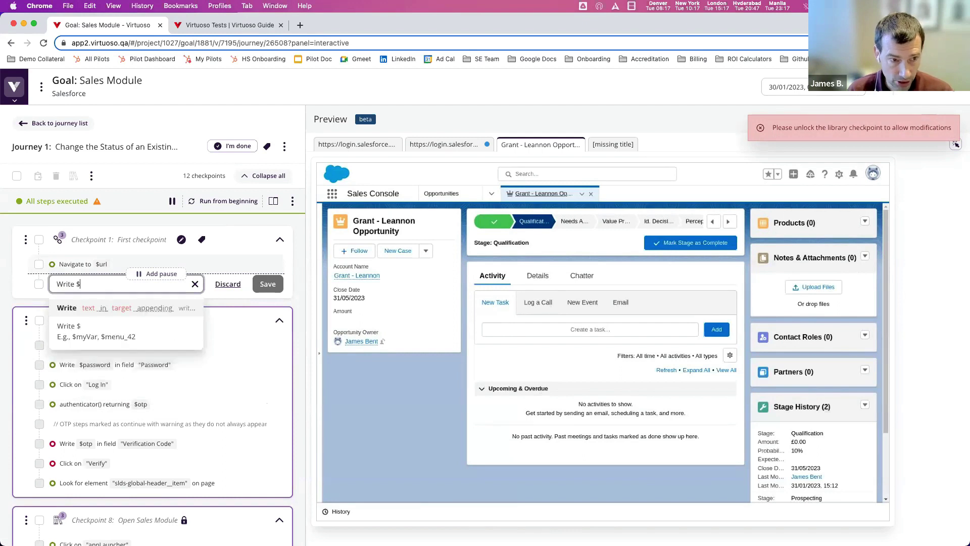
pyautogui.write('username in "U')
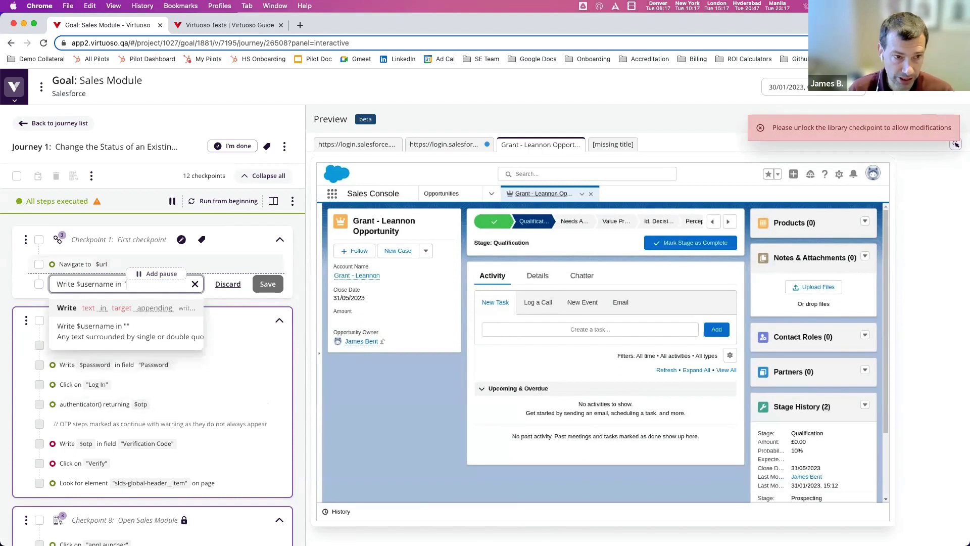
pyautogui.write('sername"')
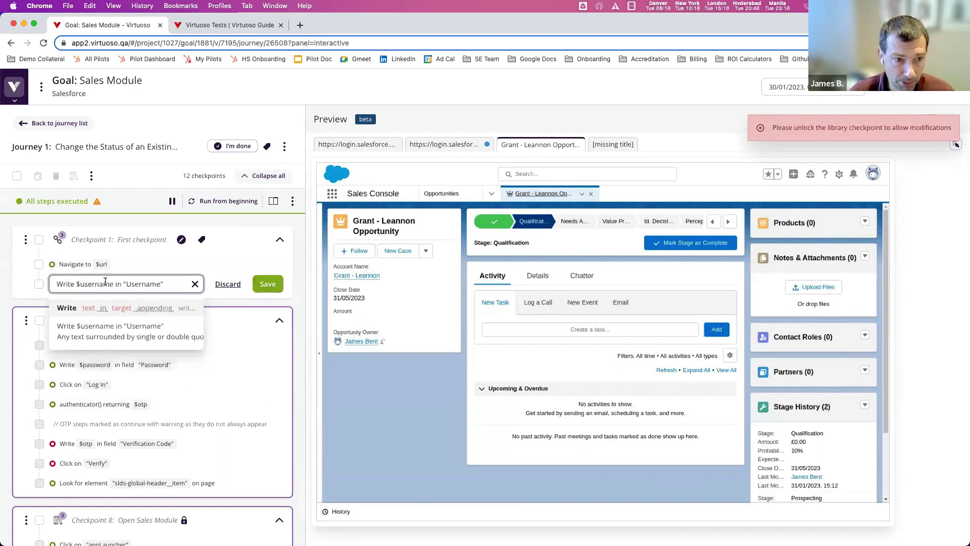
pyautogui.click(761, 128)
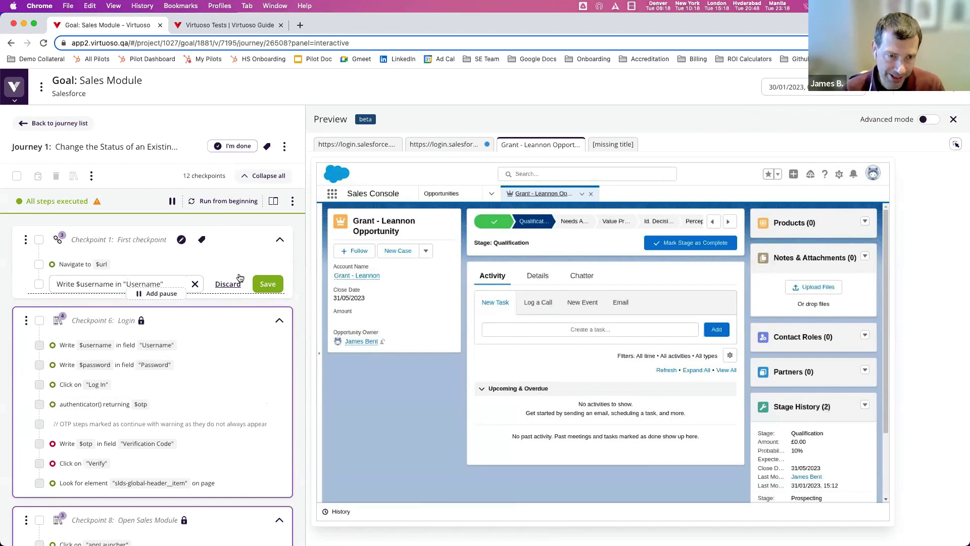
# - Discard the username step and open the project's Environments page in a new tab
pyautogui.click(227, 284)
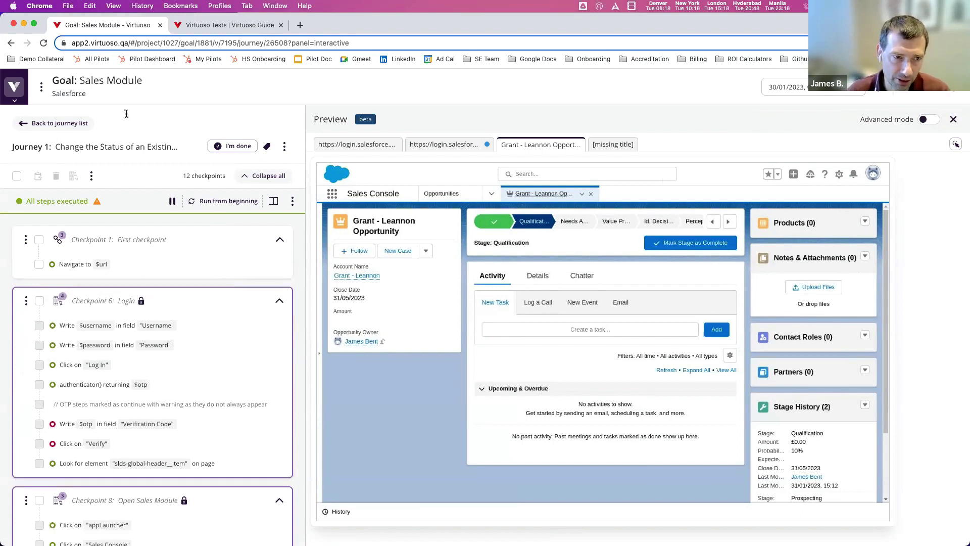
pyautogui.click(21, 103)
pyautogui.keyDown('super'); pyautogui.click(59, 301); pyautogui.keyUp('super')
pyautogui.click(228, 22)
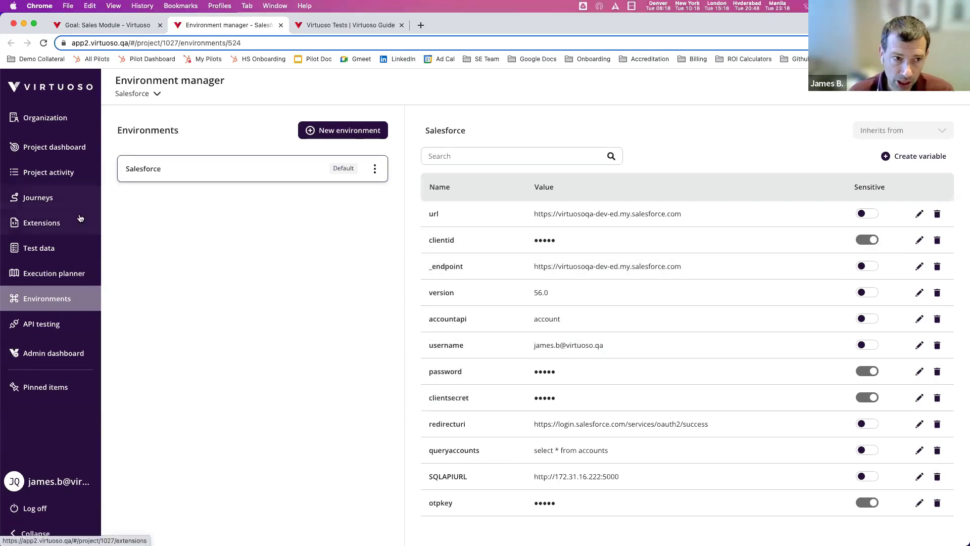
# - Show the Accounts test data table, opening and cancelling a new data table along the way
pyautogui.click(36, 248)
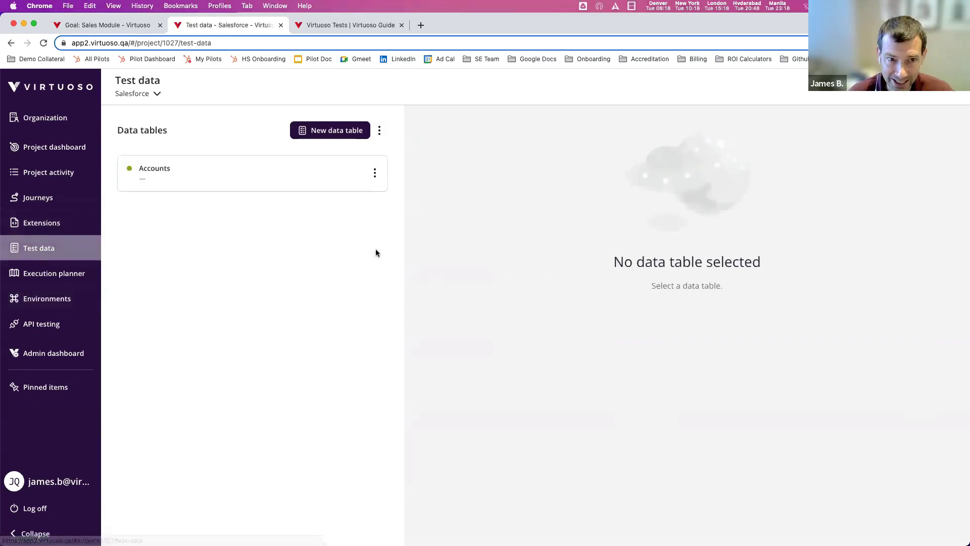
pyautogui.click(305, 177)
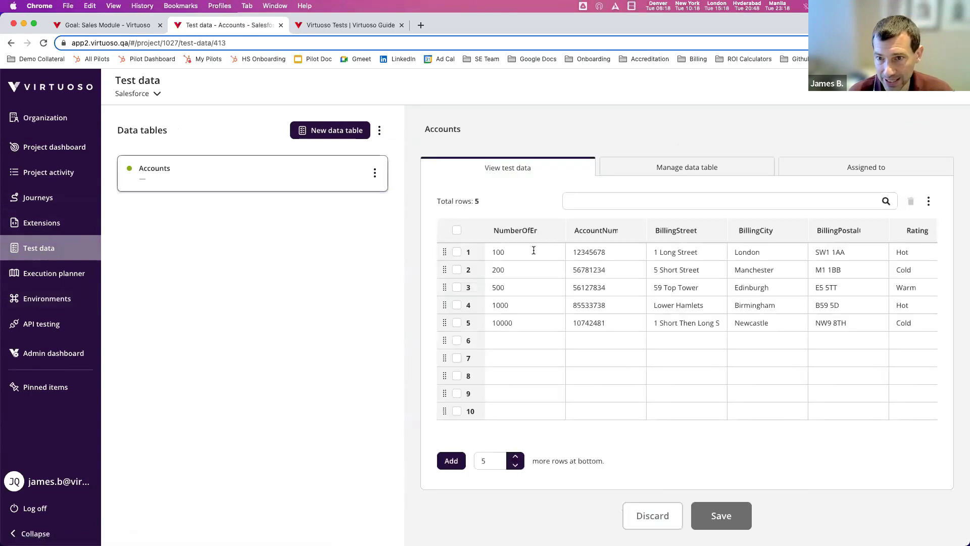
pyautogui.hscroll(10, 531, 253)
pyautogui.hscroll(3, 533, 250)
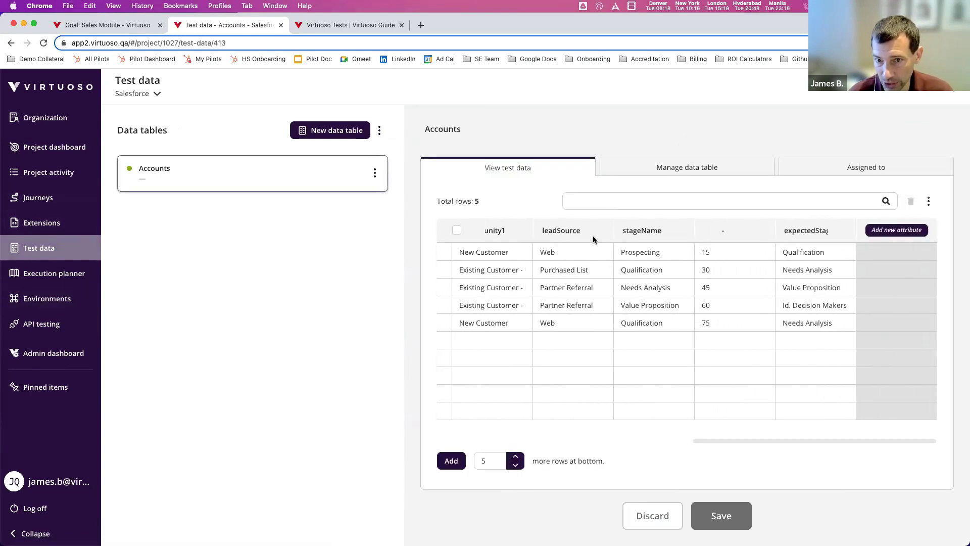
pyautogui.click(331, 131)
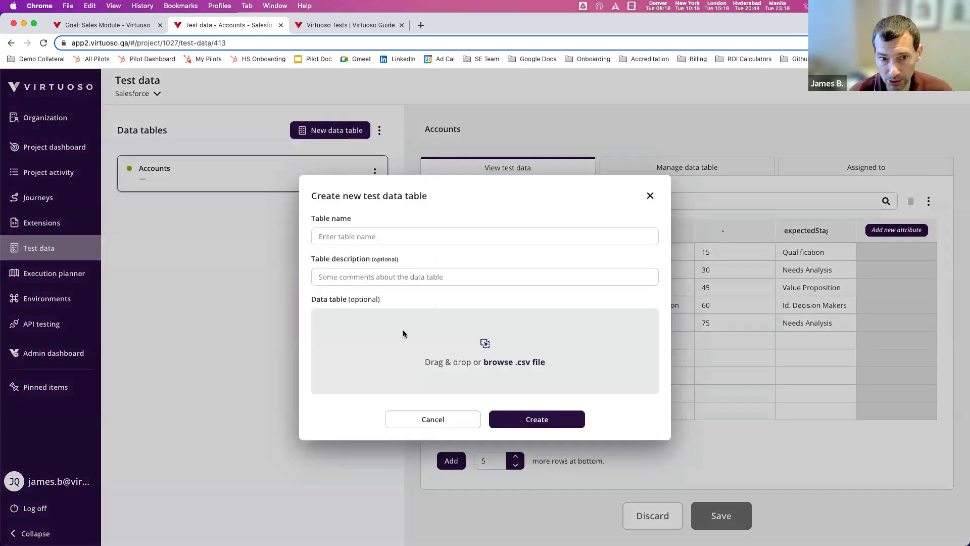
pyautogui.click(459, 424)
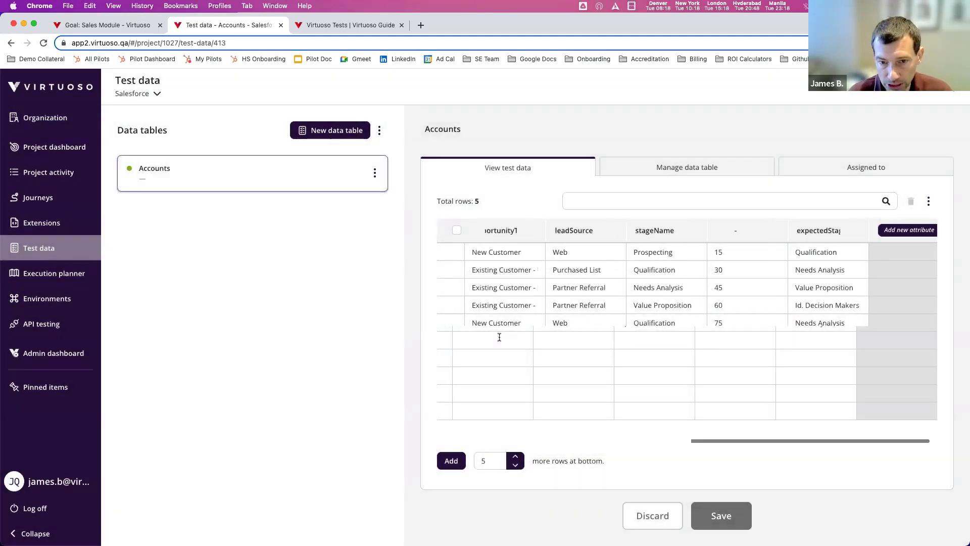
pyautogui.hscroll(-5, 498, 335)
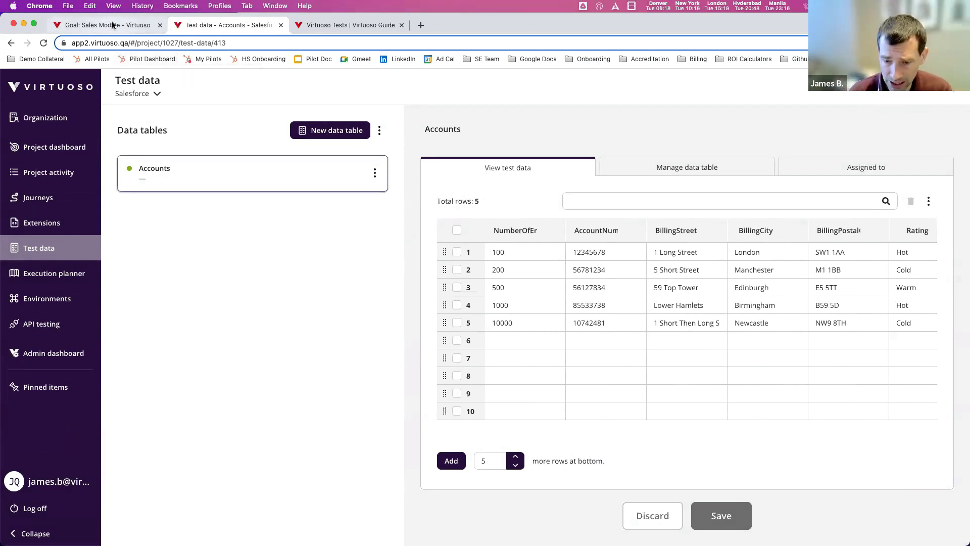
# - Scroll the Sales Module journey down to Checkpoint 15: Token, widening then narrowing the steps panel
pyautogui.click(112, 25)
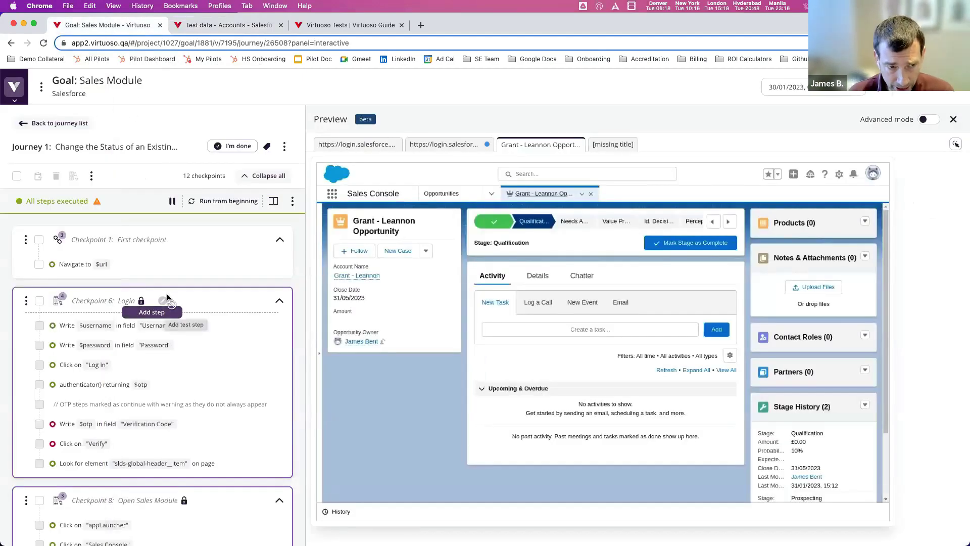
pyautogui.scroll(-1, 126, 320)
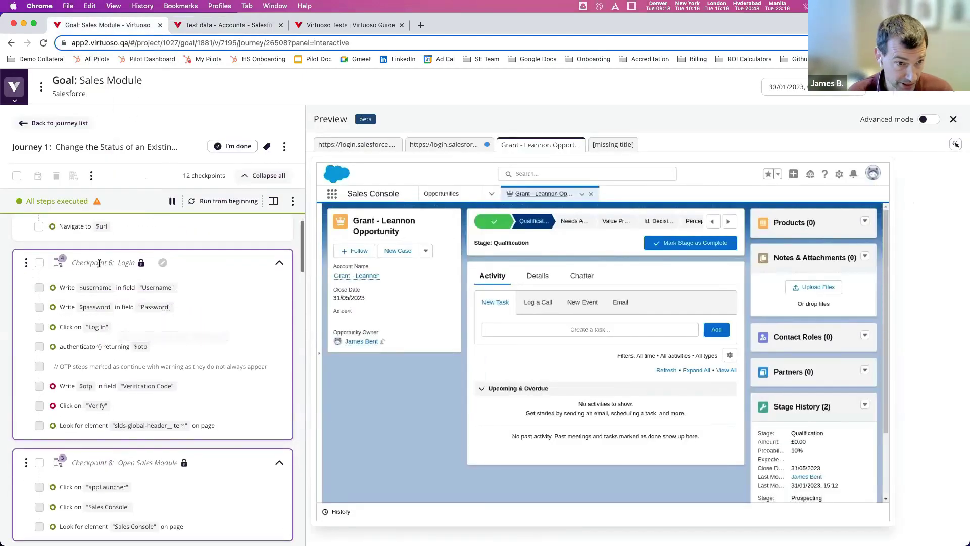
pyautogui.scroll(-4, 89, 425)
pyautogui.scroll(-5, 107, 298)
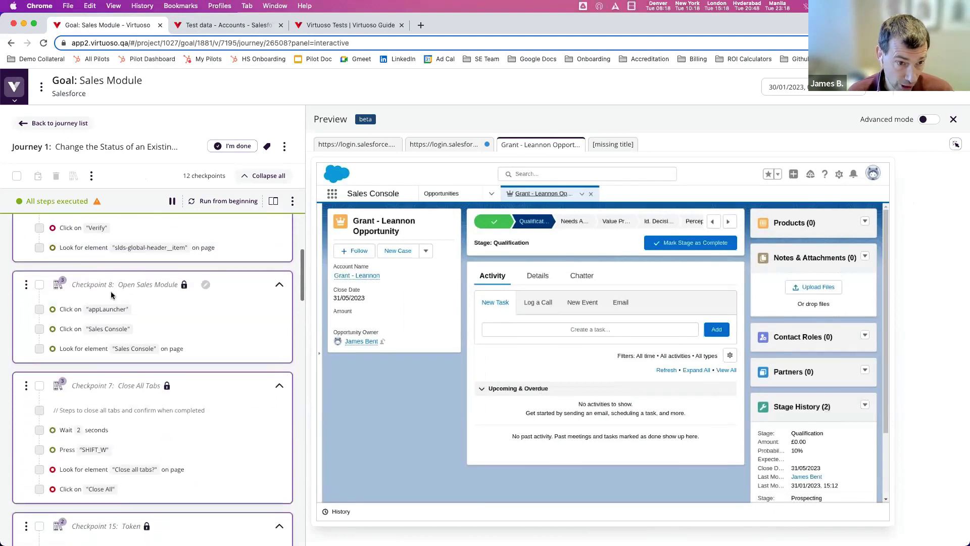
pyautogui.scroll(-1, 107, 302)
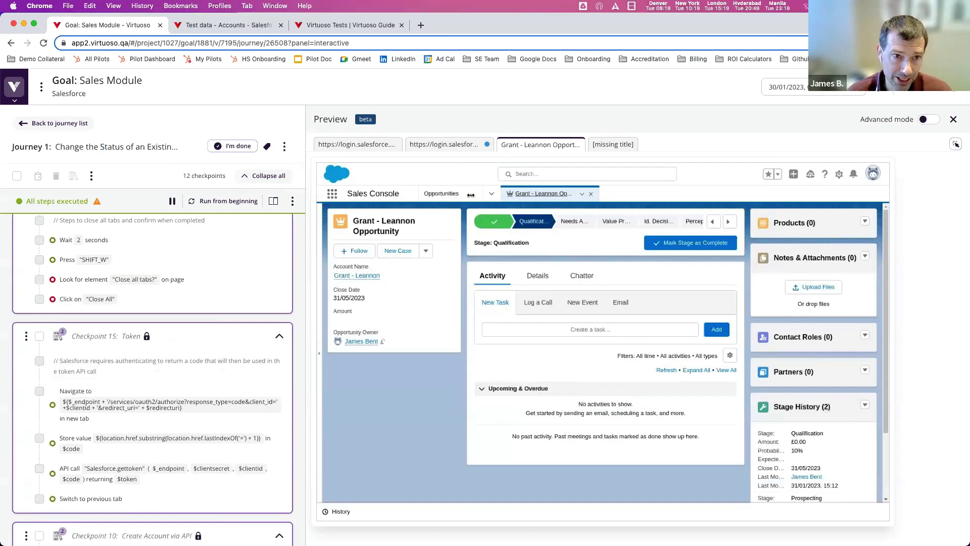
pyautogui.moveTo(306, 191); pyautogui.dragTo(481, 196)
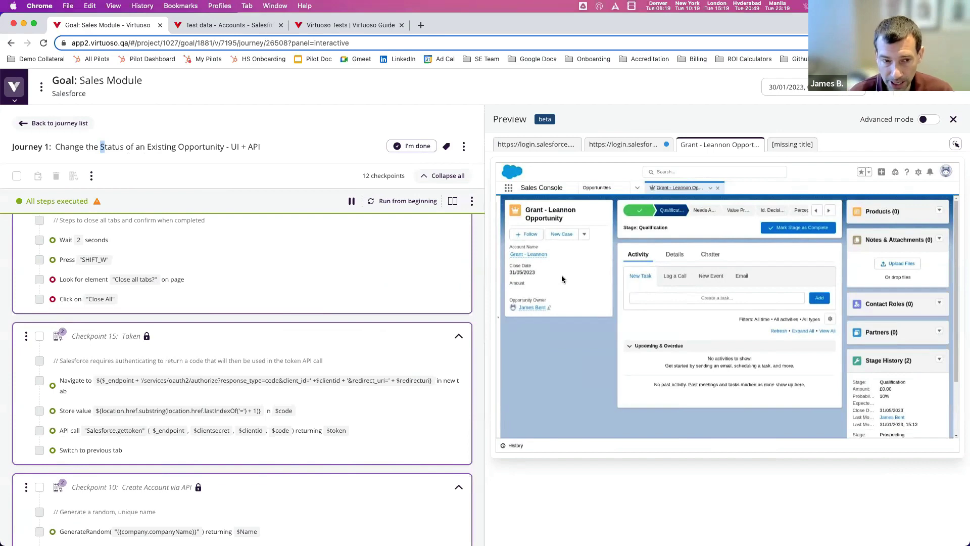
pyautogui.moveTo(346, 328); pyautogui.dragTo(335, 328)
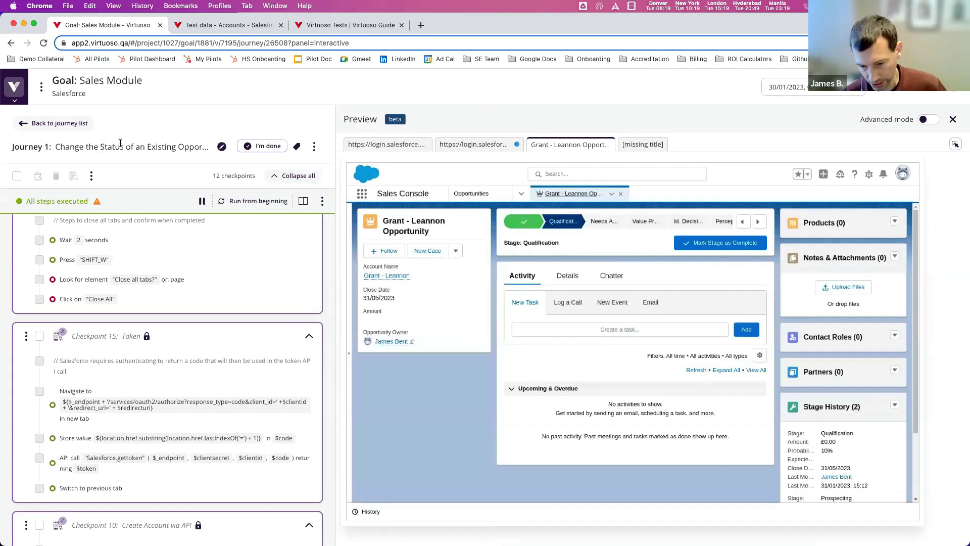
# - Open Journey 2, 'Change the Status of an Existing Opportunity', and scroll through its checkpoints
pyautogui.click(60, 124)
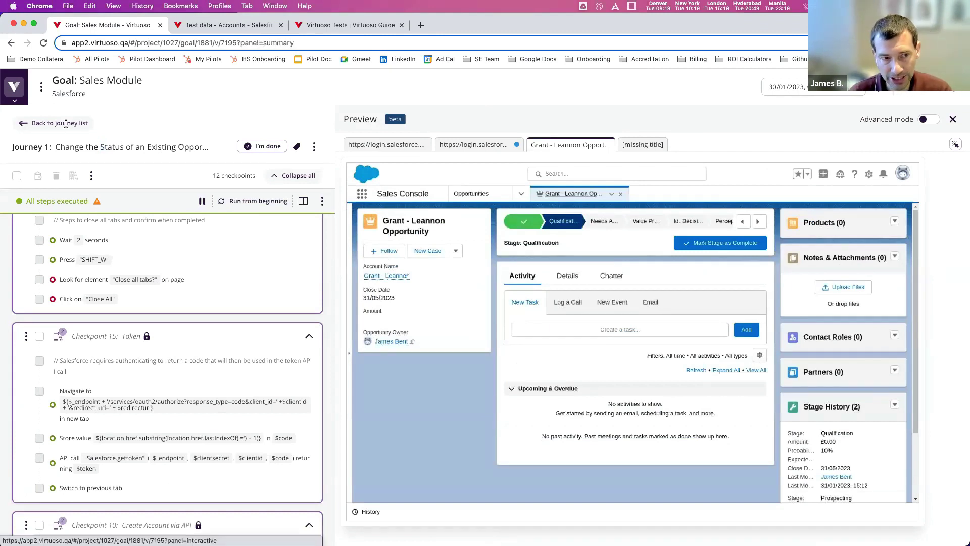
pyautogui.click(257, 229)
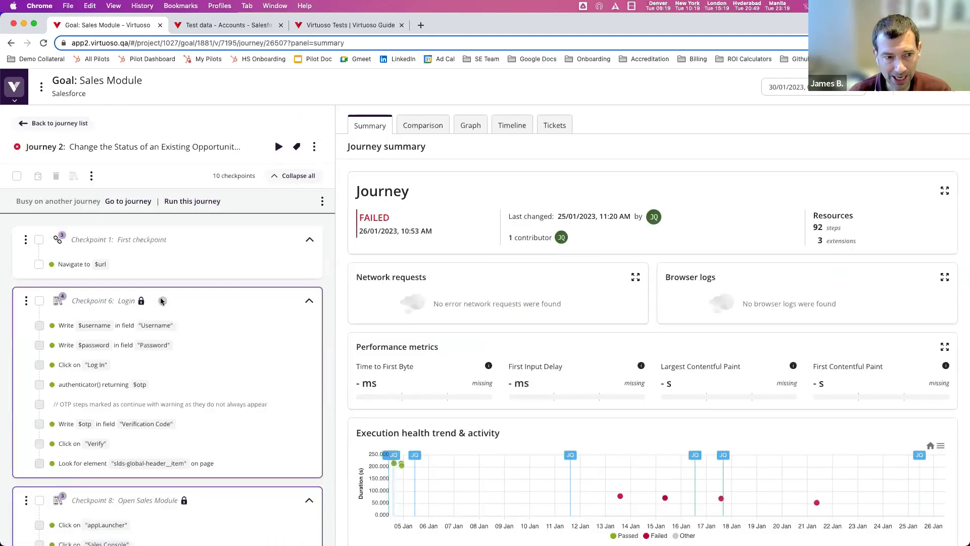
pyautogui.scroll(-10, 161, 299)
pyautogui.scroll(-5, 162, 302)
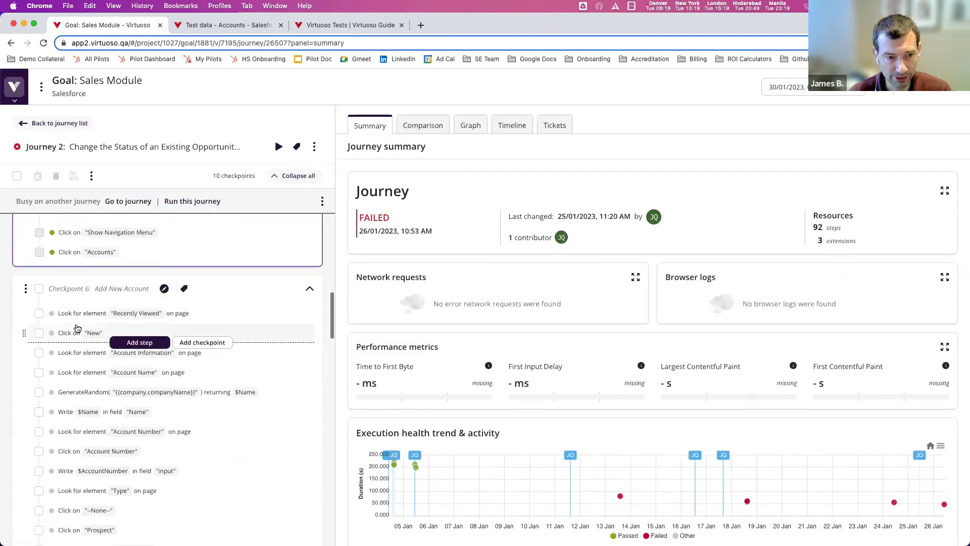
pyautogui.scroll(-10, 92, 303)
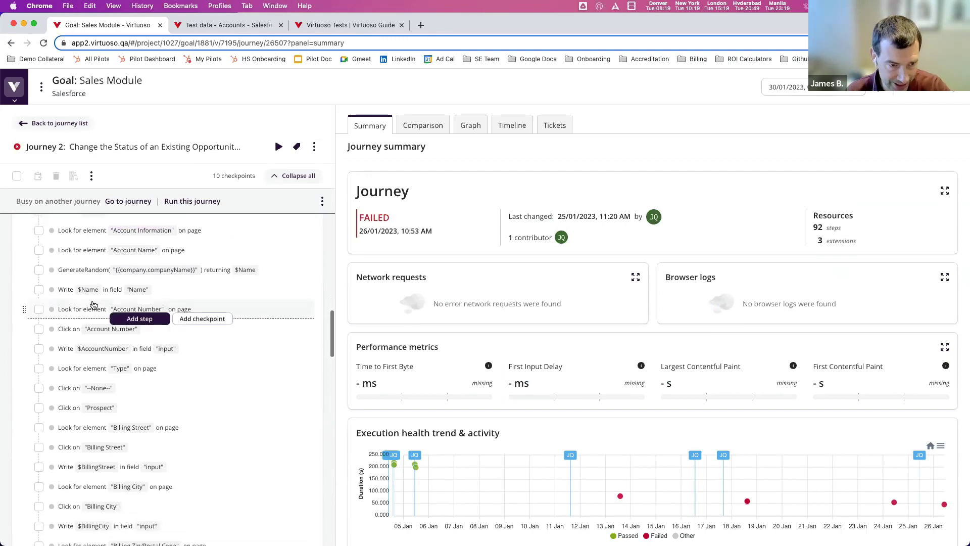
pyautogui.scroll(-5, 95, 369)
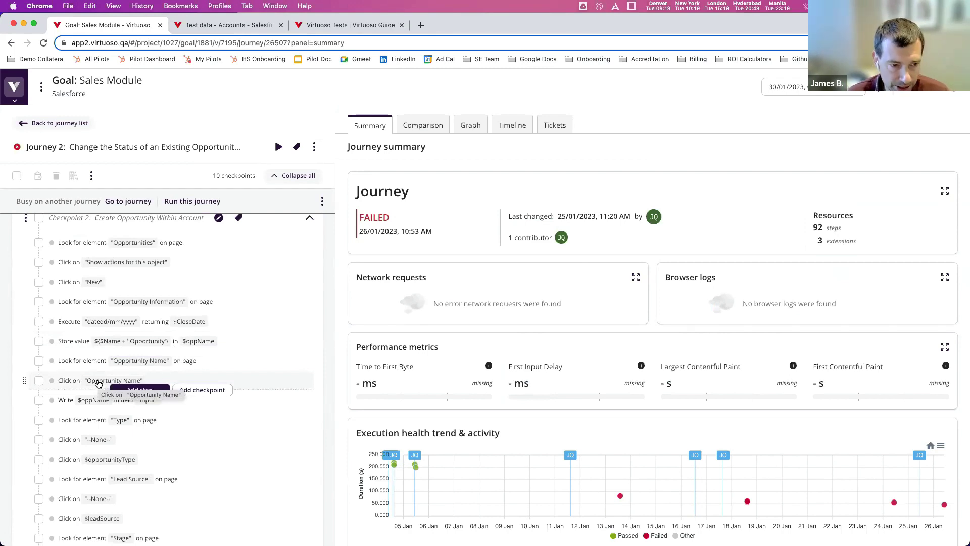
# - View the gettoken and createopportunity requests in Salesforce API tests, then return to Journey 2
pyautogui.moveTo(20, 303)
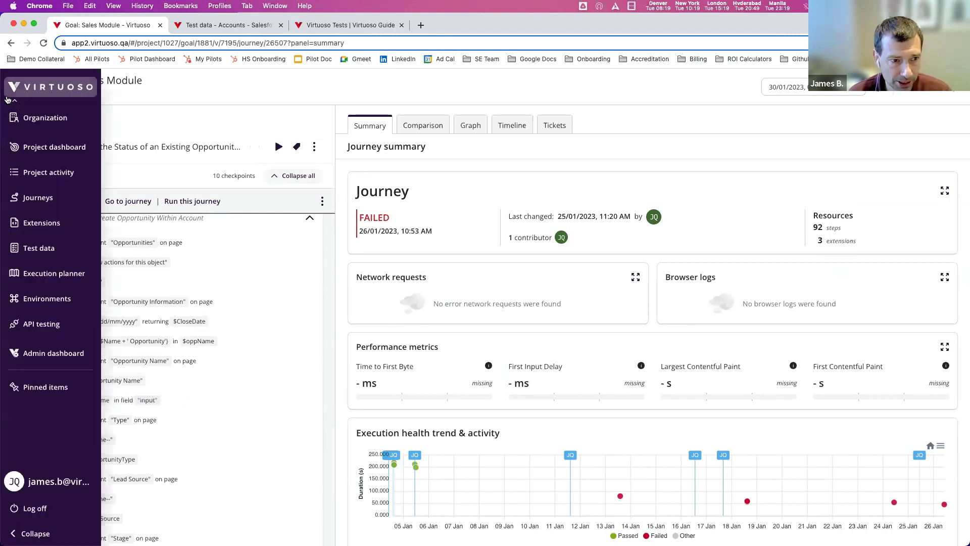
pyautogui.click(56, 323)
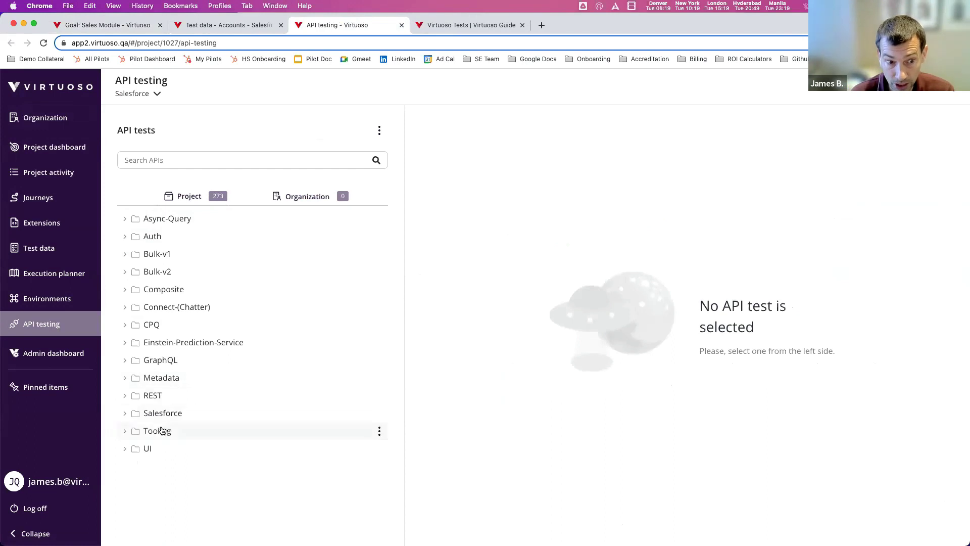
pyautogui.click(172, 413)
pyautogui.scroll(-3, 212, 430)
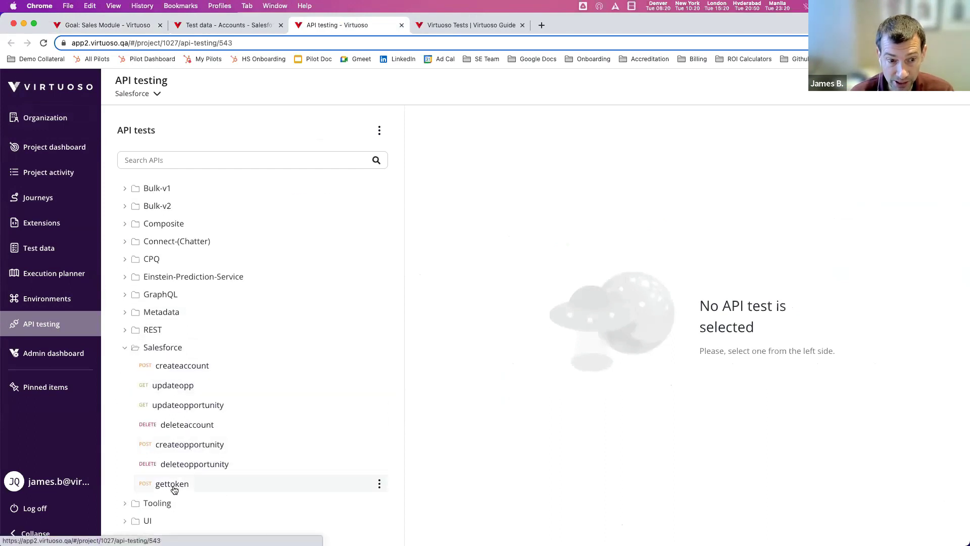
pyautogui.click(173, 485)
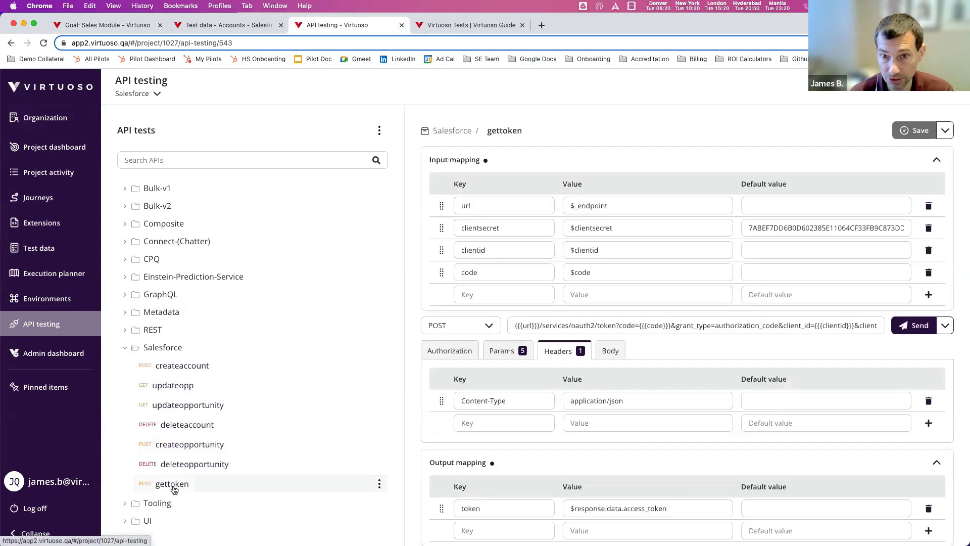
pyautogui.click(202, 449)
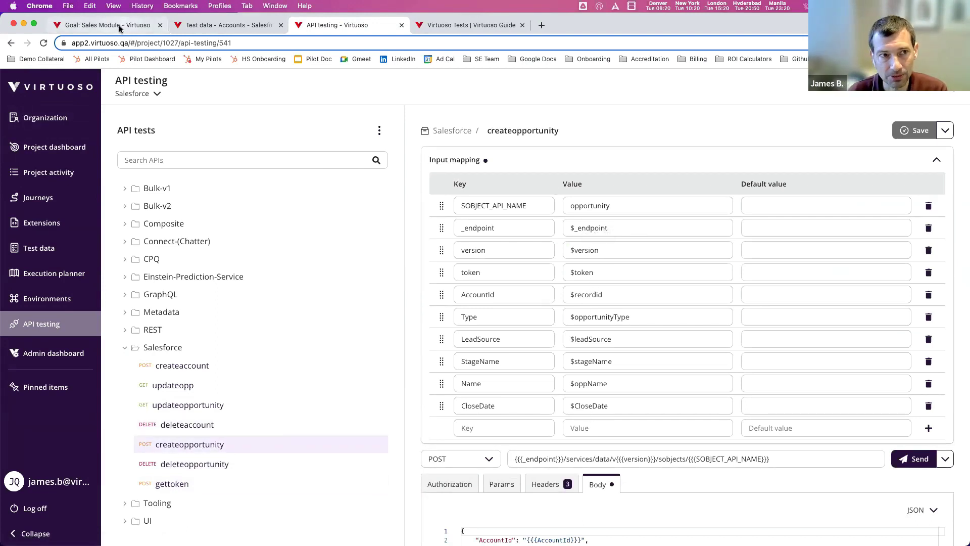
pyautogui.click(122, 26)
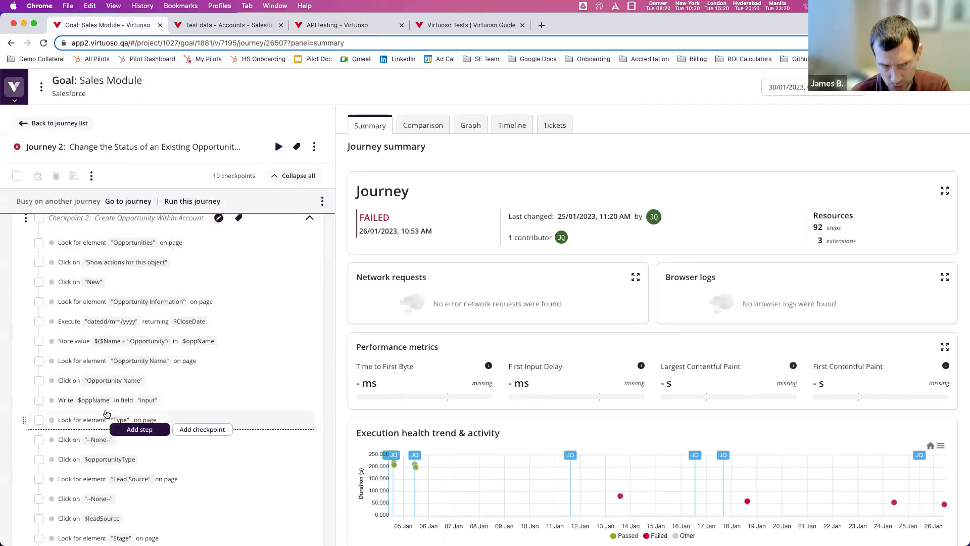
# - In Journey 1, show the Checkpoint 15 gettoken step's variables and its POST 200 Success result
pyautogui.click(70, 124)
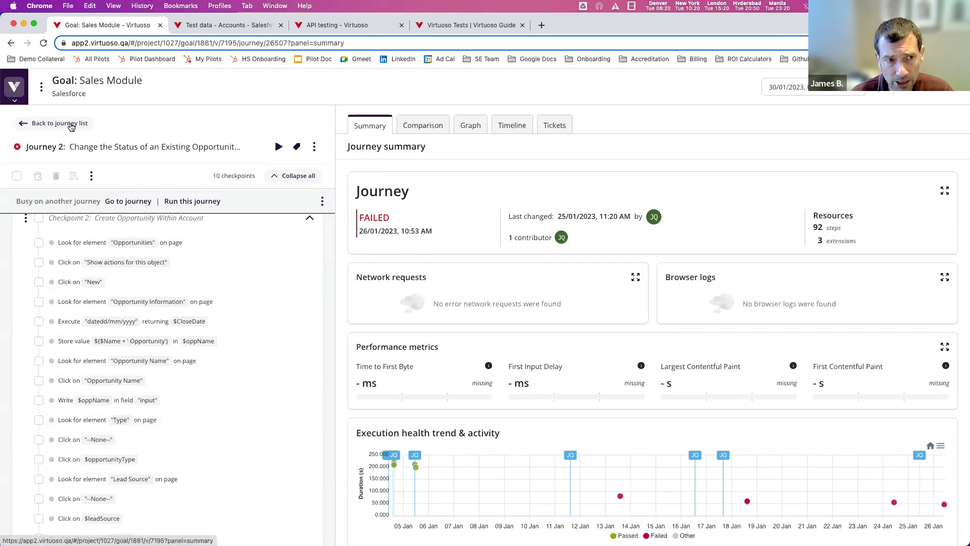
pyautogui.click(275, 194)
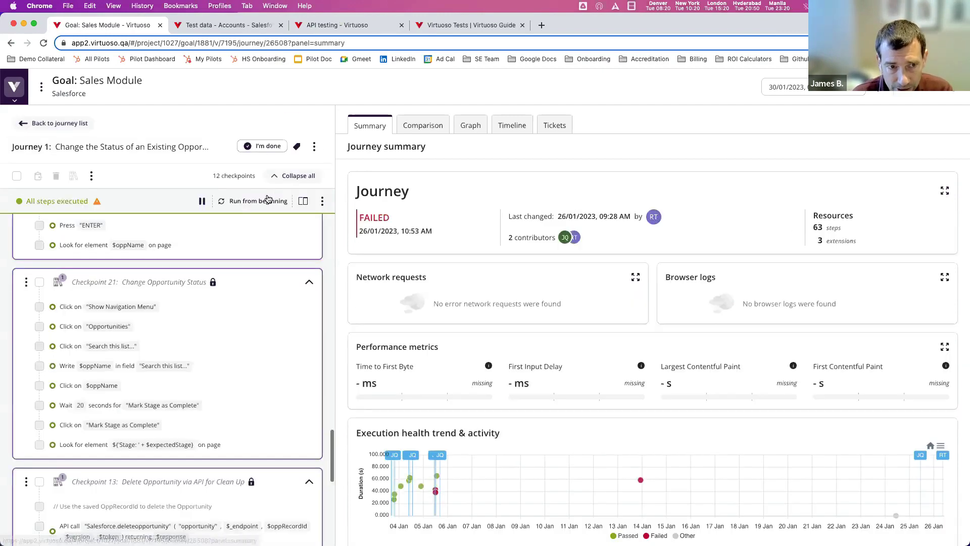
pyautogui.scroll(-3, 232, 273)
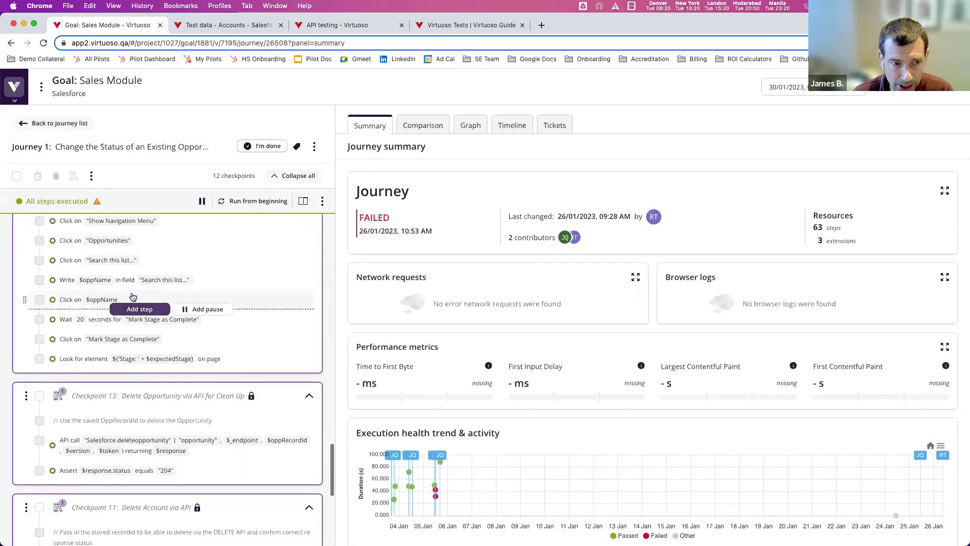
pyautogui.scroll(1, 91, 336)
pyautogui.scroll(-3, 91, 372)
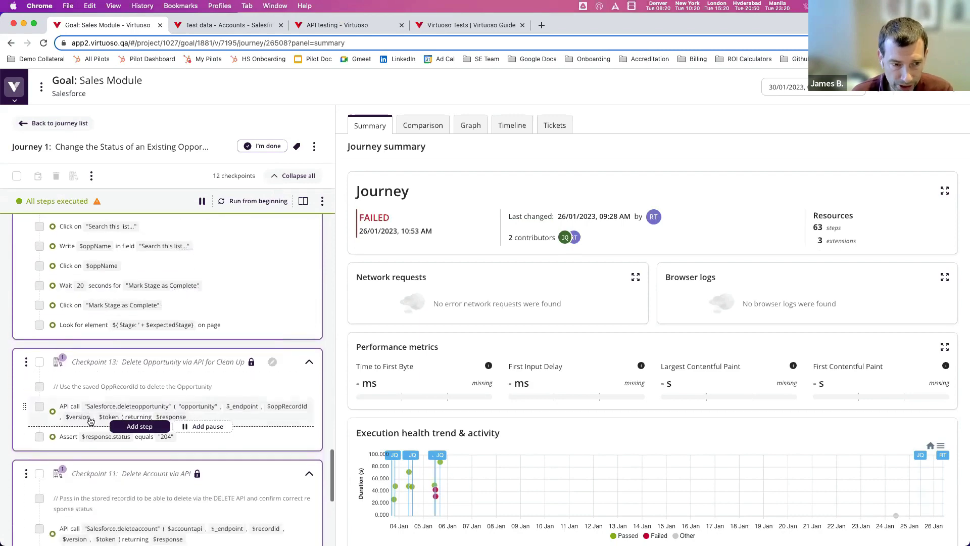
pyautogui.scroll(-3, 90, 421)
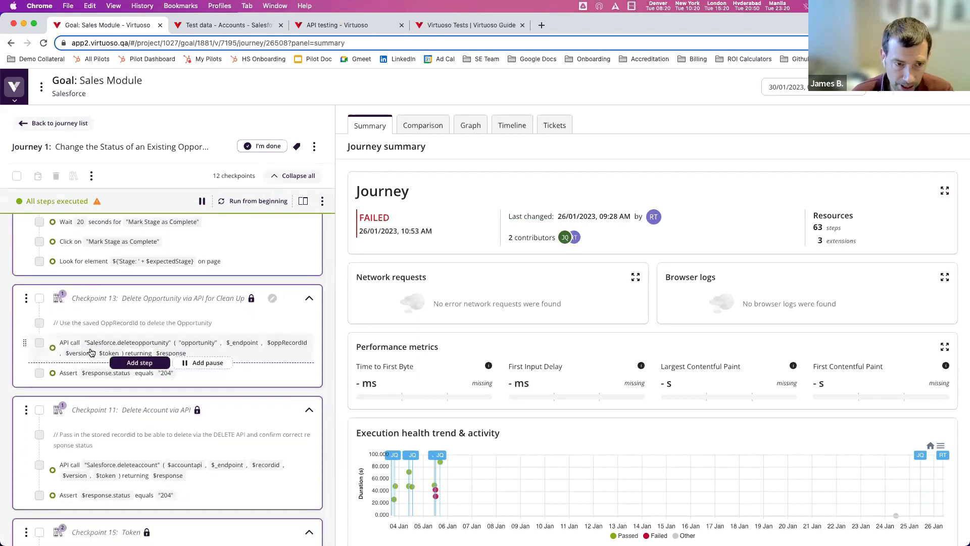
pyautogui.scroll(10, 90, 352)
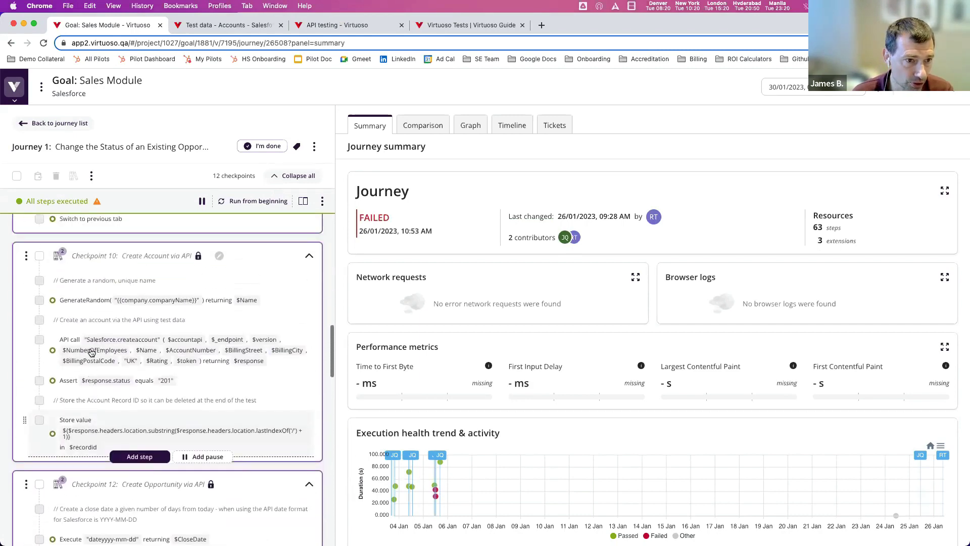
pyautogui.scroll(10, 91, 352)
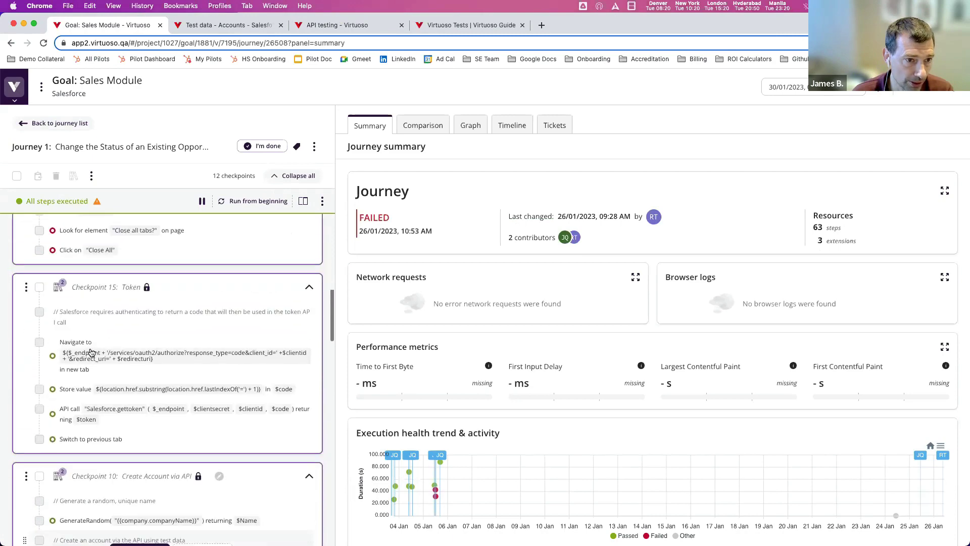
pyautogui.click(88, 422)
pyautogui.click(494, 155)
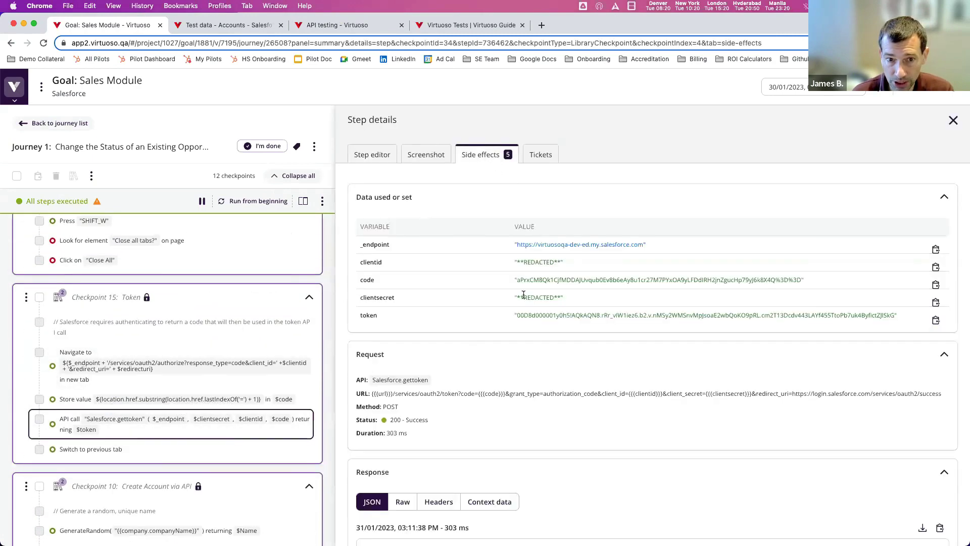
pyautogui.moveTo(359, 315); pyautogui.dragTo(377, 317)
pyautogui.scroll(-2, 213, 376)
pyautogui.scroll(-4, 213, 375)
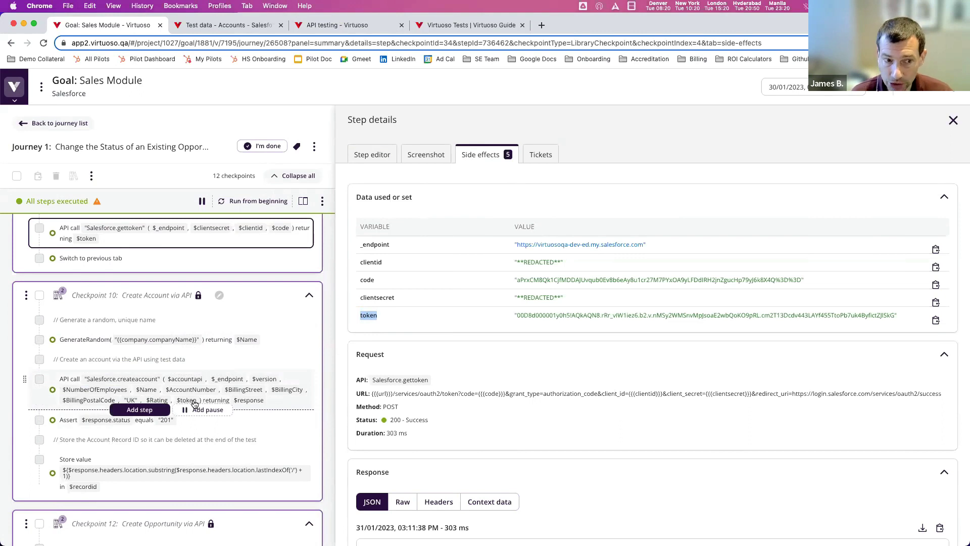
pyautogui.scroll(-5, 195, 402)
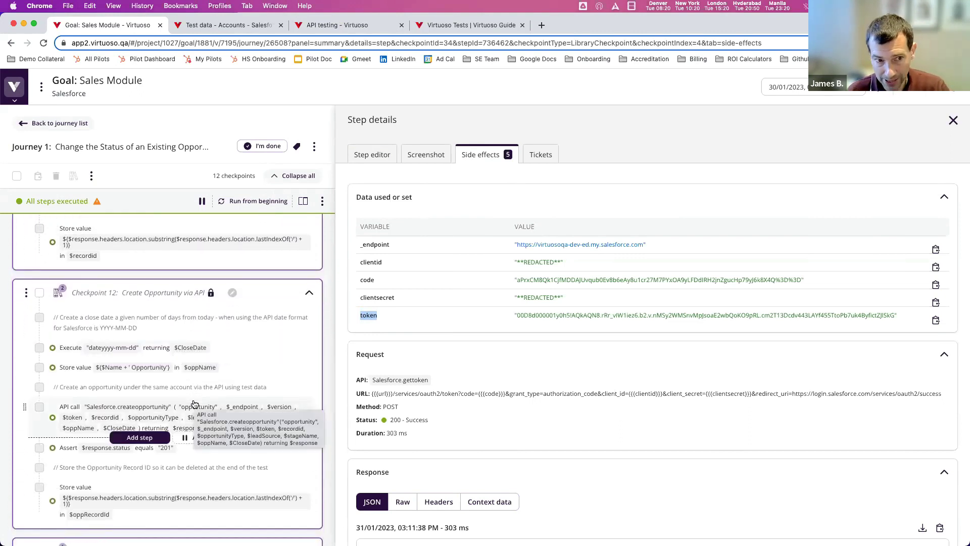
pyautogui.scroll(-6, 195, 403)
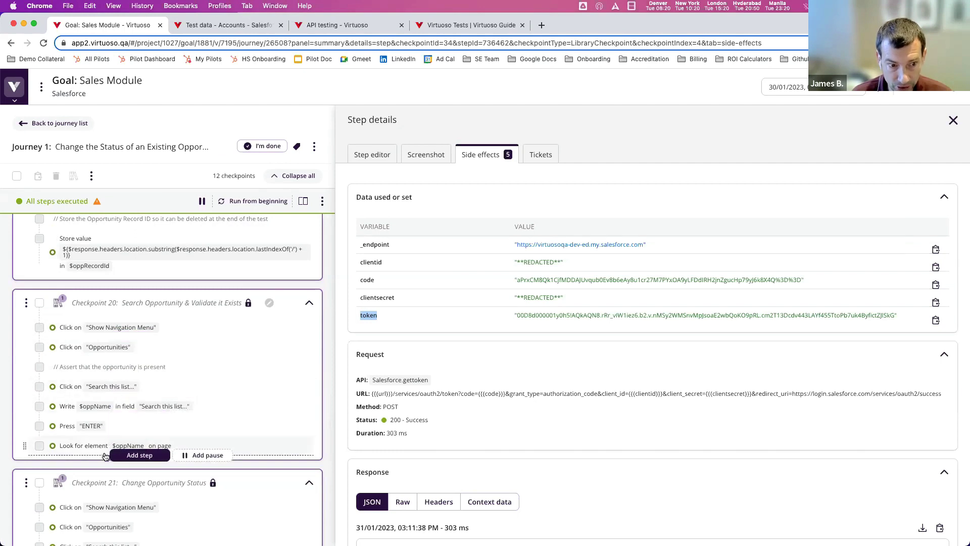
pyautogui.scroll(-2, 105, 457)
pyautogui.scroll(-2, 109, 470)
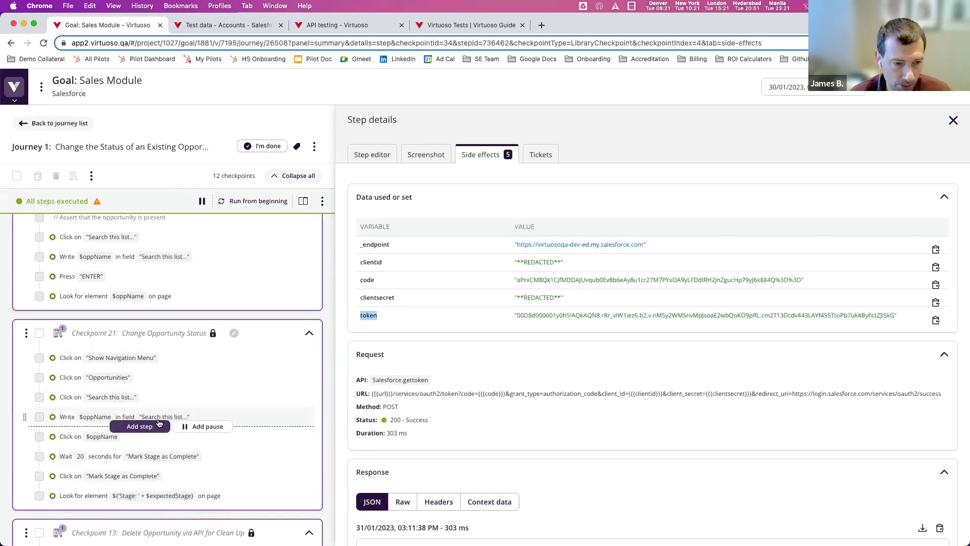
pyautogui.scroll(15, 158, 423)
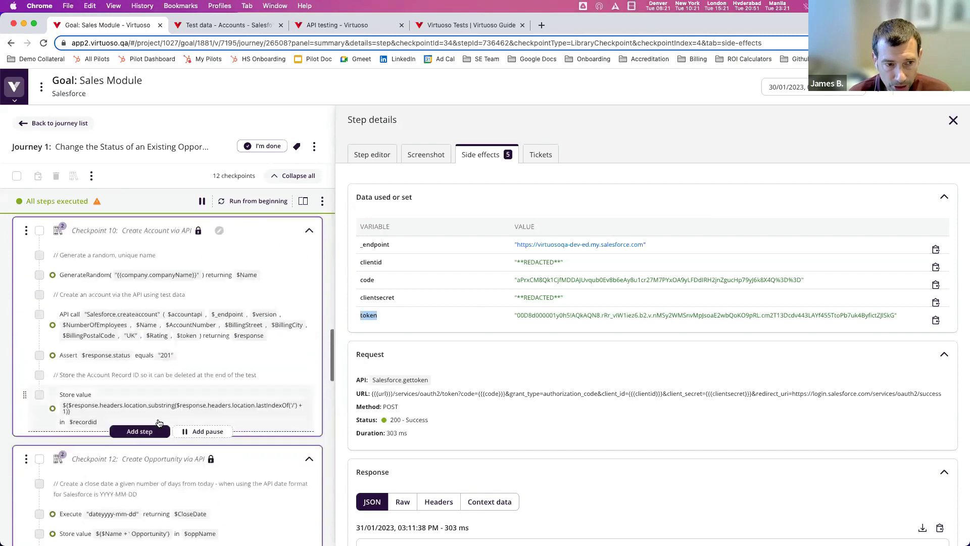
# - Start a new journey titled LA branching after the first checkpoint
pyautogui.click(196, 281)
pyautogui.write('LA')
pyautogui.press('Return')
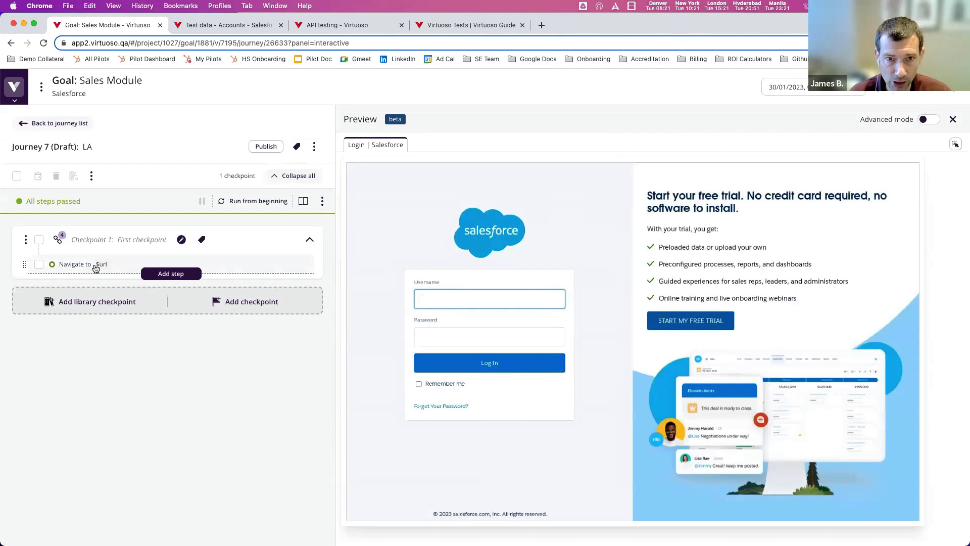
# - Add a checkpoint to LA and name it 'Log in Steps Webinar'
pyautogui.click(245, 303)
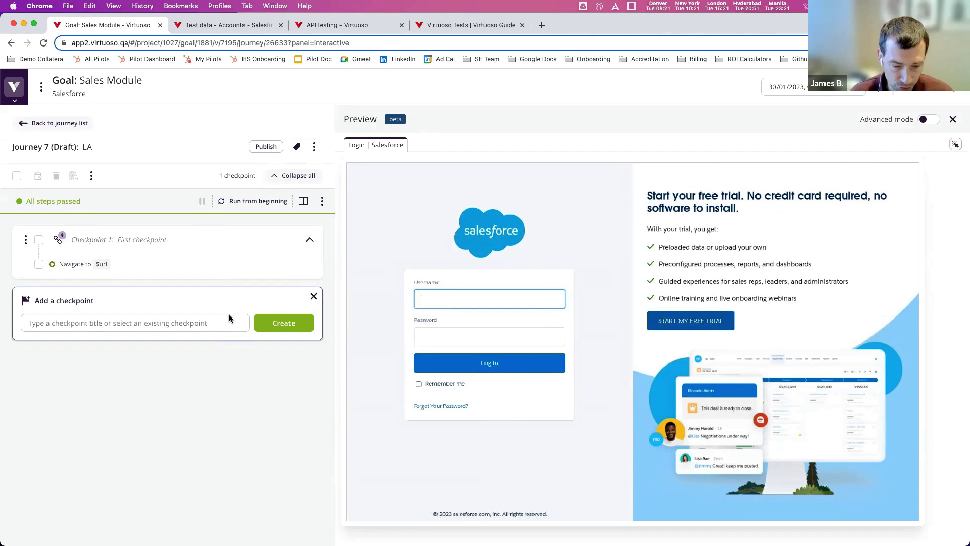
pyautogui.click(229, 322)
pyautogui.write('Log in Steps Webinar')
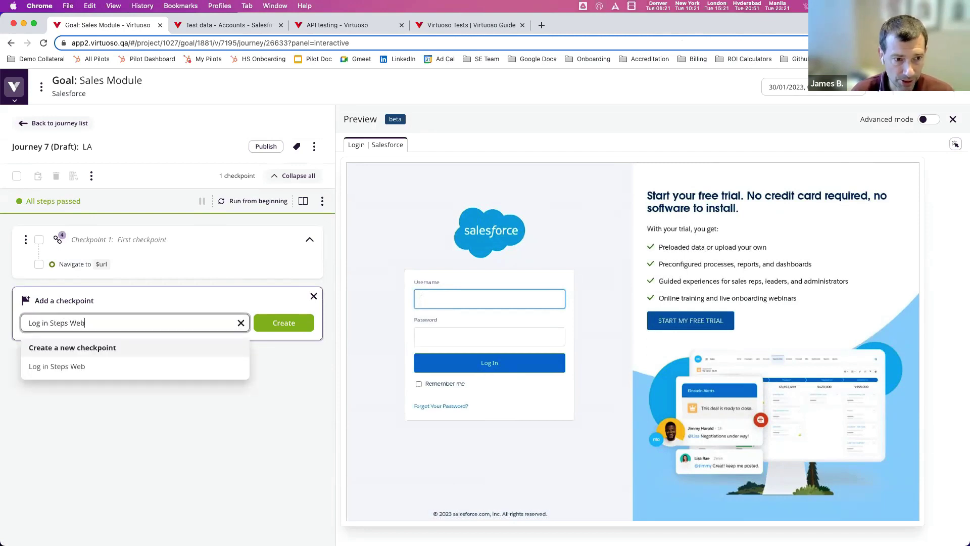
# - Create the checkpoint with the step 'Write $username in "Username"'
pyautogui.click(303, 323)
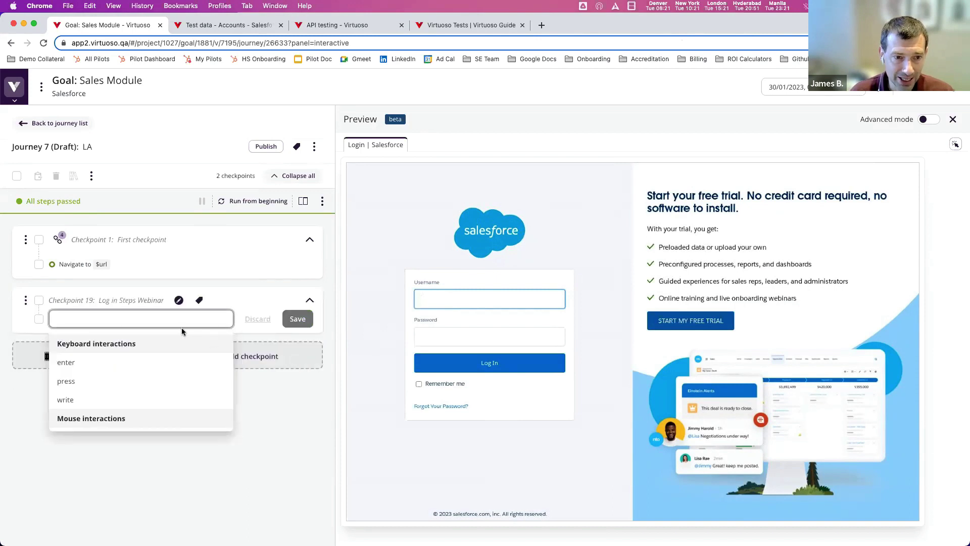
pyautogui.write('Write')
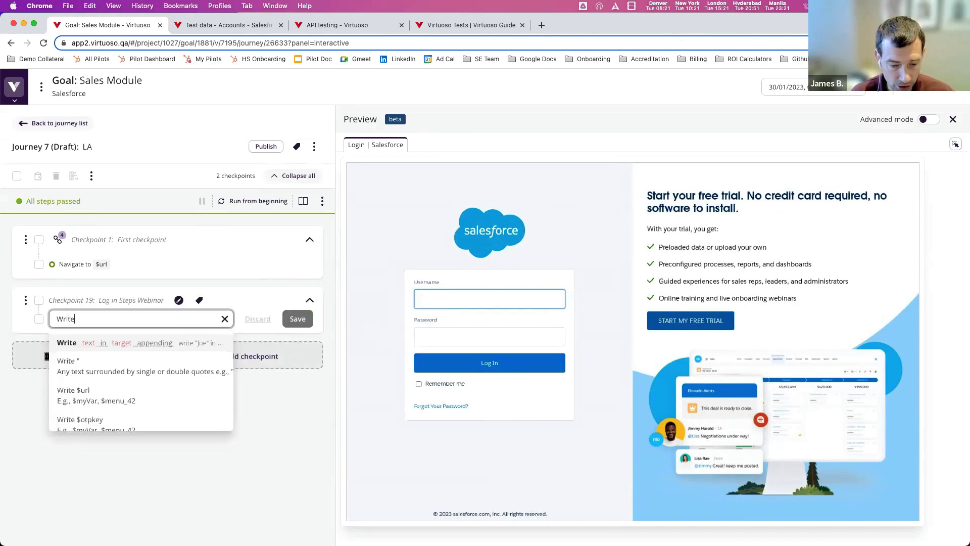
pyautogui.write(' $username in ')
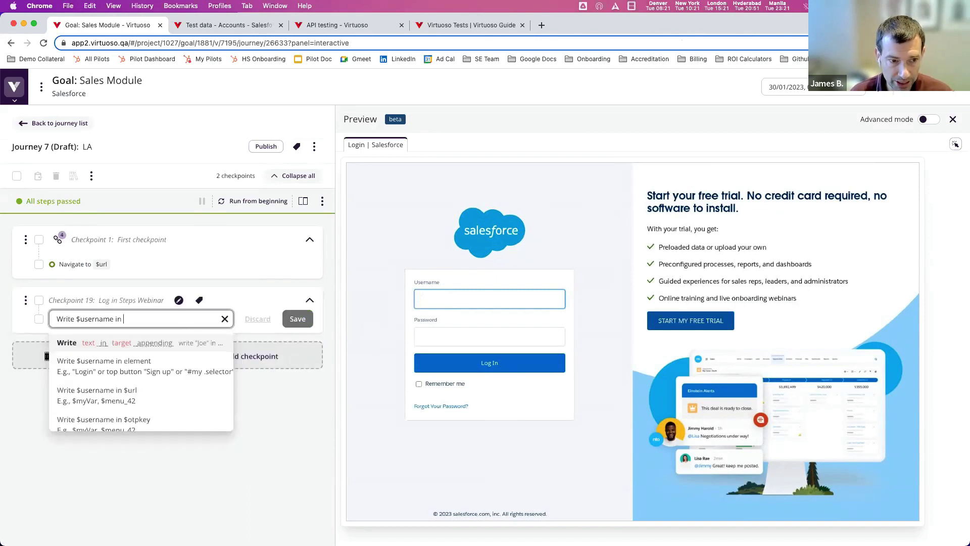
pyautogui.write('"username')
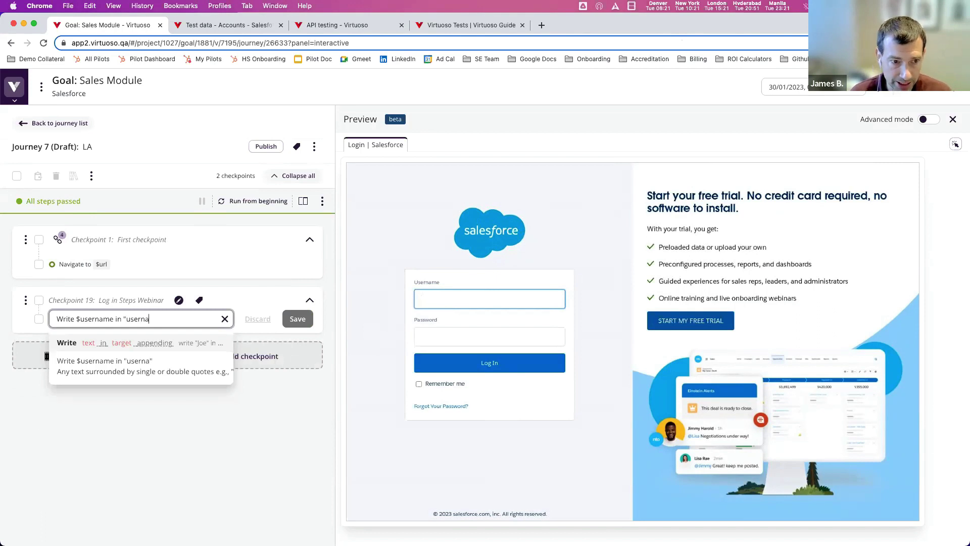
pyautogui.press('BackSpace')
pyautogui.press('BackSpace')
pyautogui.press('BackSpace')
pyautogui.press('BackSpace')
pyautogui.press('BackSpace')
pyautogui.press('BackSpace')
pyautogui.press('BackSpace')
pyautogui.press('BackSpace')
pyautogui.write('USername')
pyautogui.press('BackSpace')
pyautogui.press('BackSpace')
pyautogui.press('BackSpace')
pyautogui.press('BackSpace')
pyautogui.press('BackSpace')
pyautogui.press('BackSpace')
pyautogui.press('BackSpace')
pyautogui.write('sername')
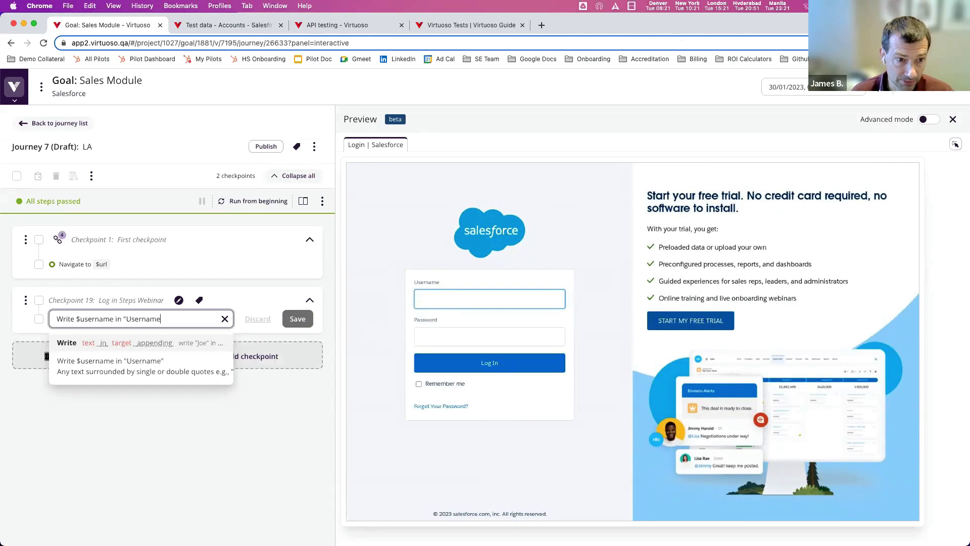
pyautogui.click(297, 319)
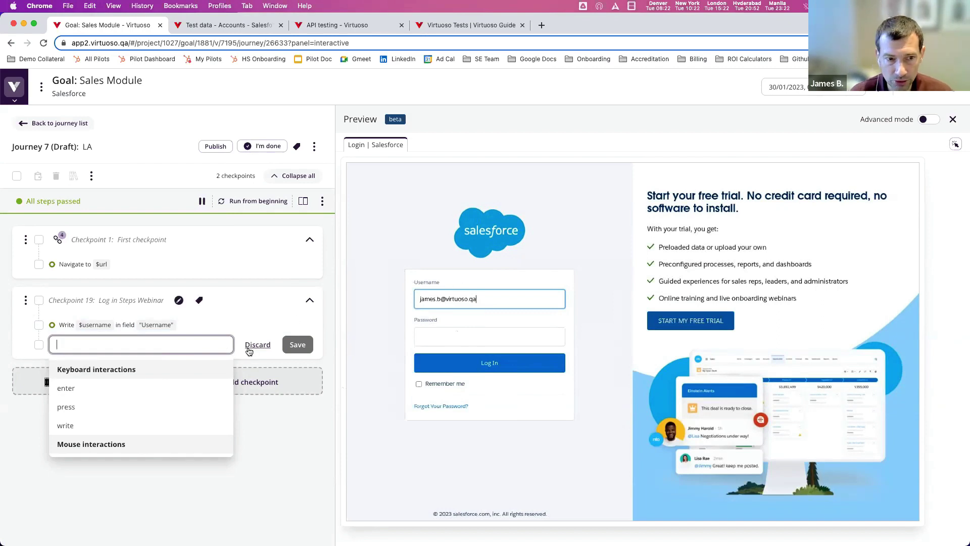
pyautogui.press('Escape')
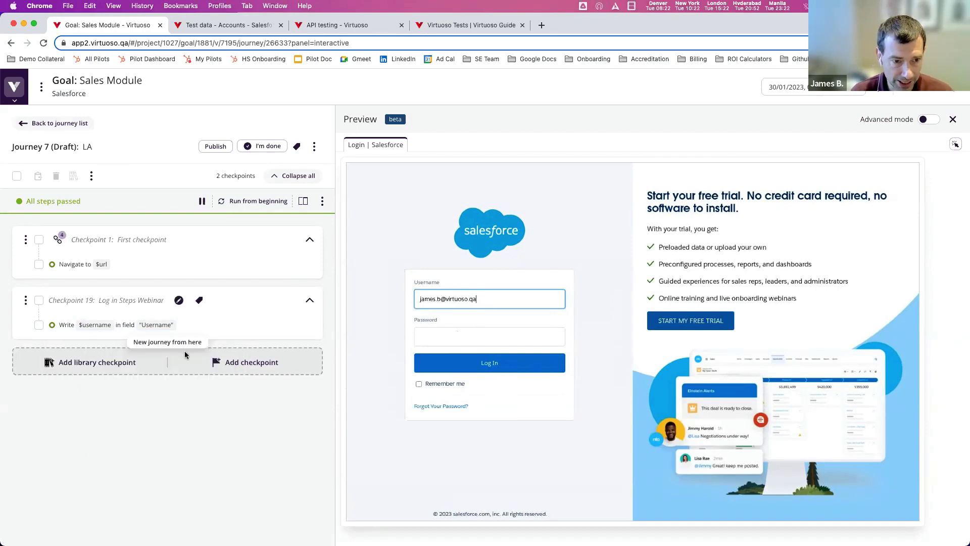
# - Add 'Write $password in "Password"' and a Click step, fixing it to target the Log In button
pyautogui.click(171, 332)
pyautogui.write('Write $password in ')
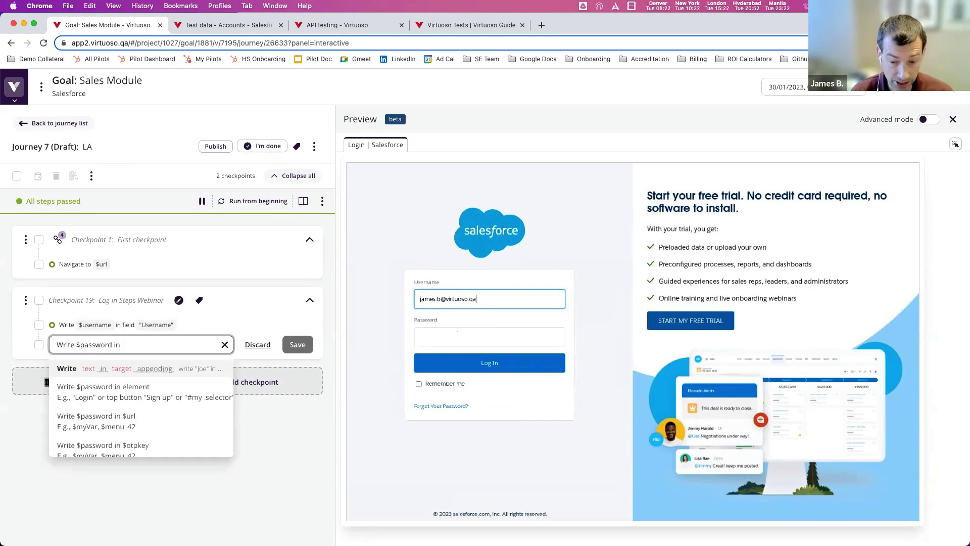
pyautogui.write('"Password"')
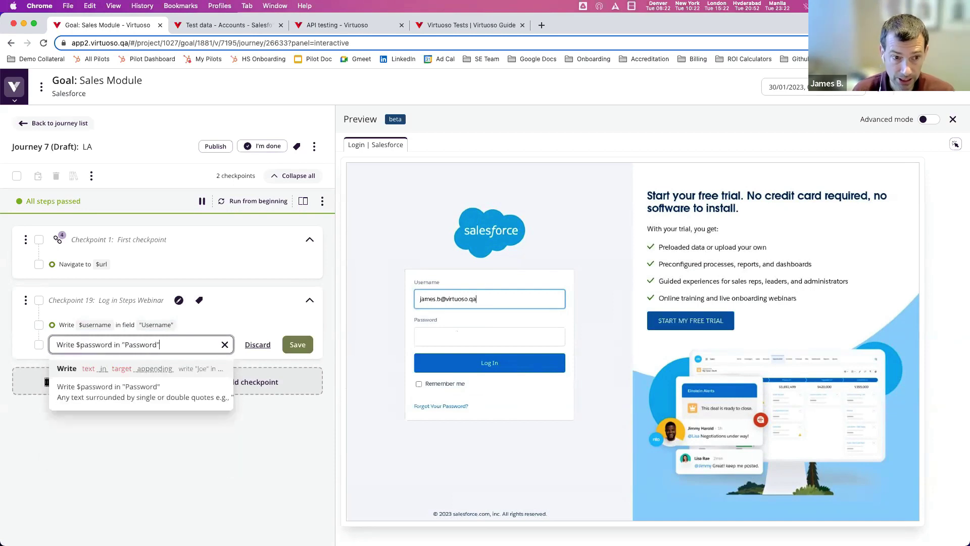
pyautogui.press('Return')
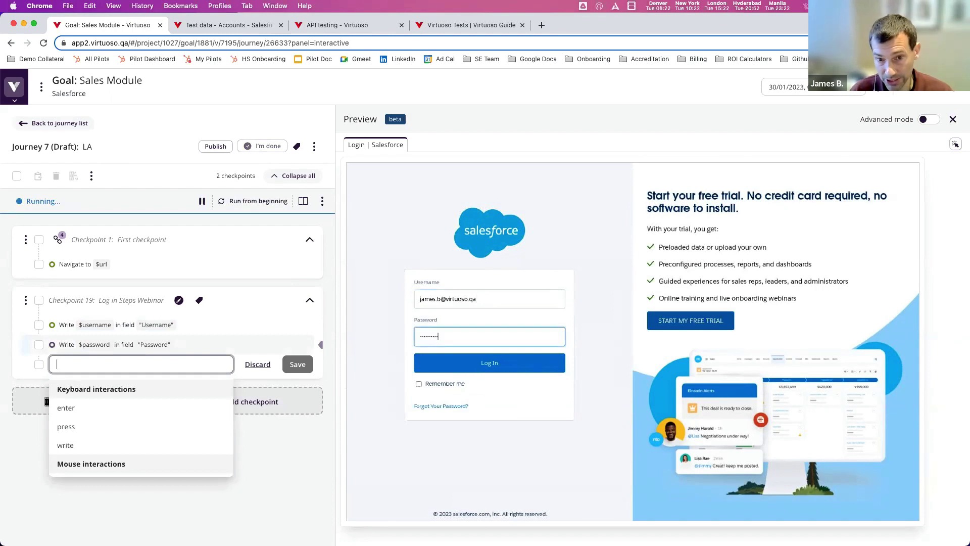
pyautogui.write('Click "Logsfdsades"')
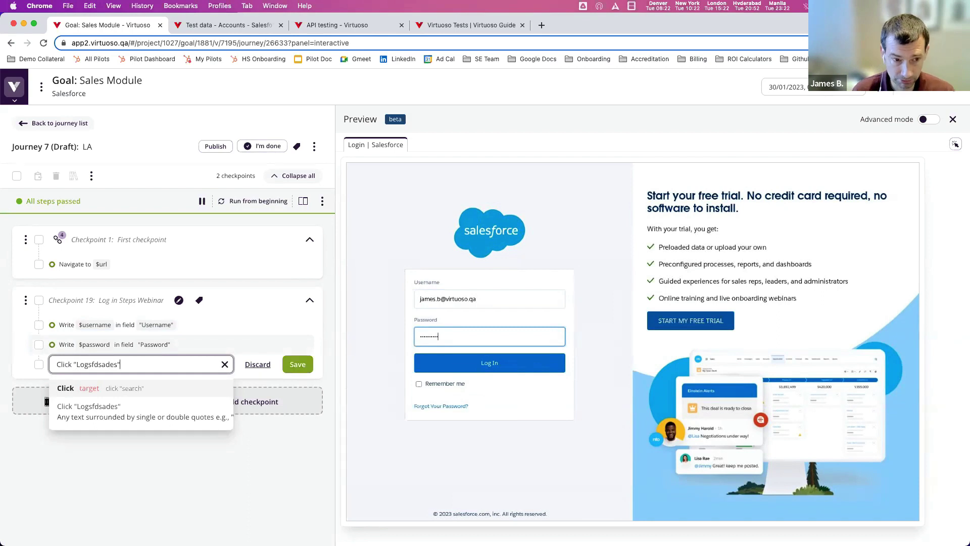
pyautogui.press('Return')
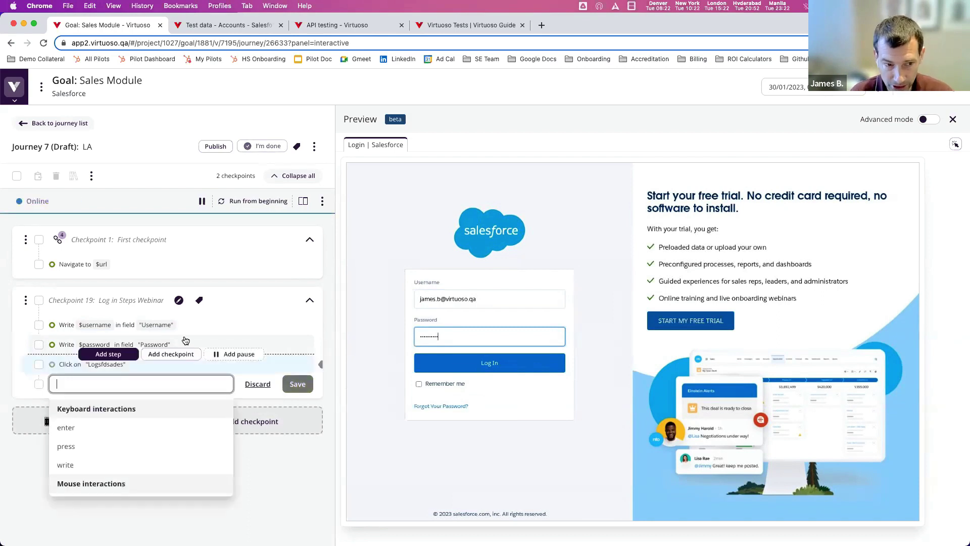
pyautogui.click(266, 480)
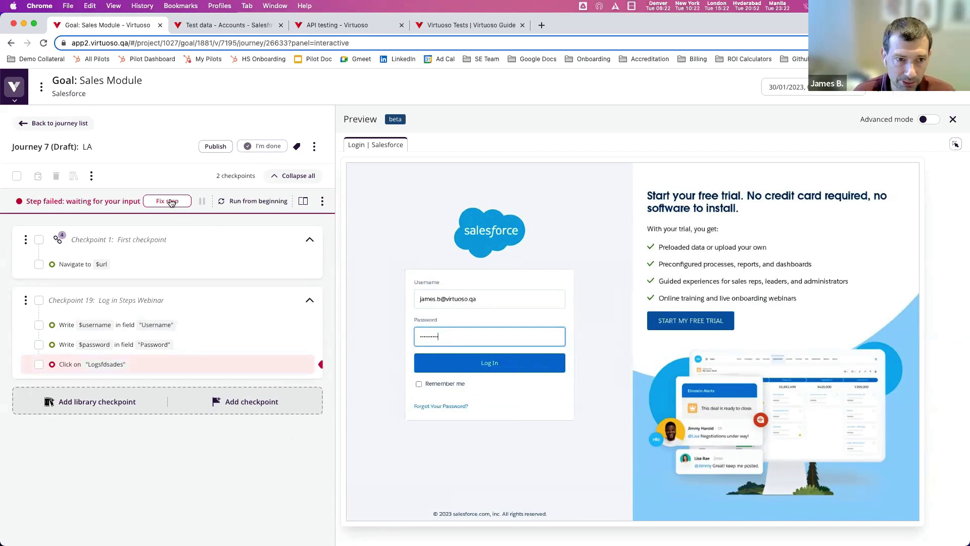
pyautogui.click(489, 365)
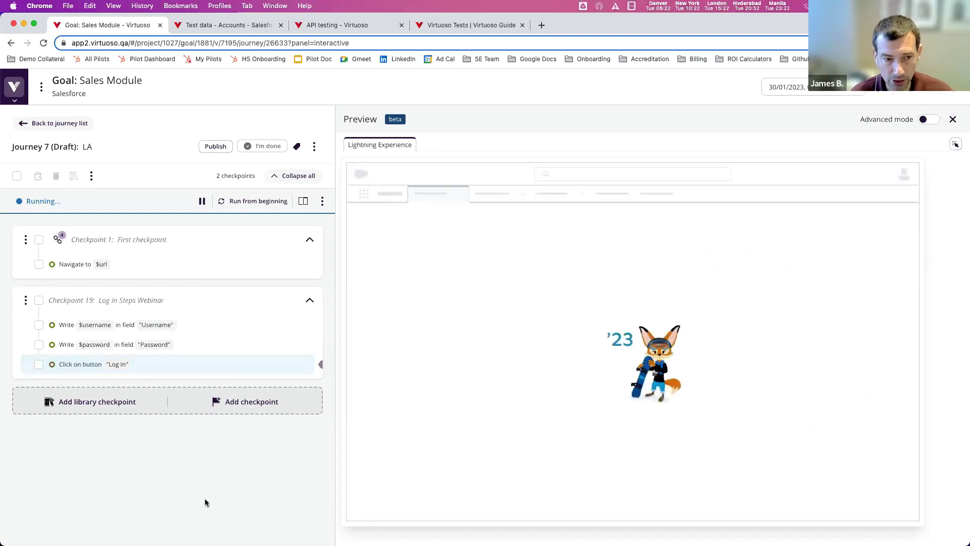
pyautogui.moveTo(171, 372)
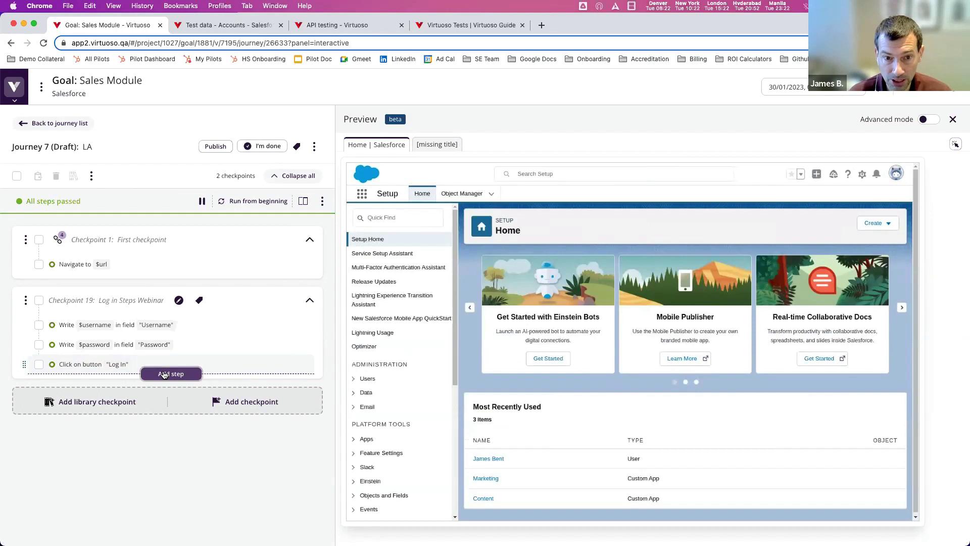
# - Append a 'Look for element "Setup Home"' step after the Log In click in the checkpoint
pyautogui.click(164, 374)
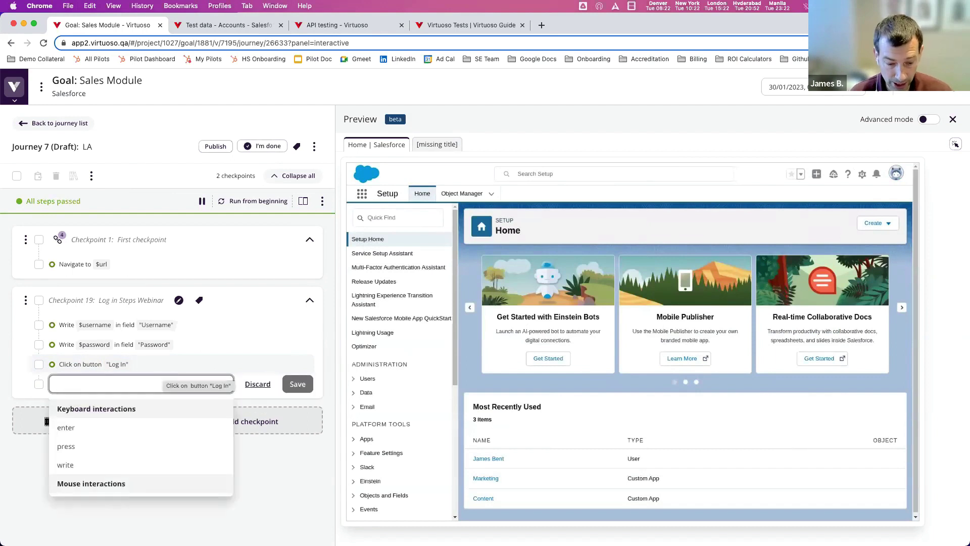
pyautogui.write('Ass')
pyautogui.press('BackSpace')
pyautogui.press('BackSpace')
pyautogui.write('Look for')
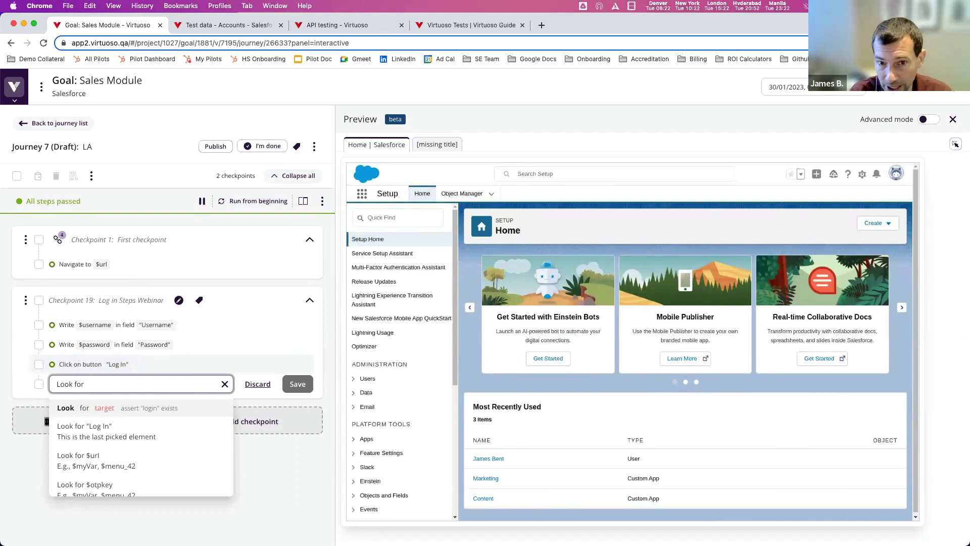
pyautogui.write(' element "Setup ')
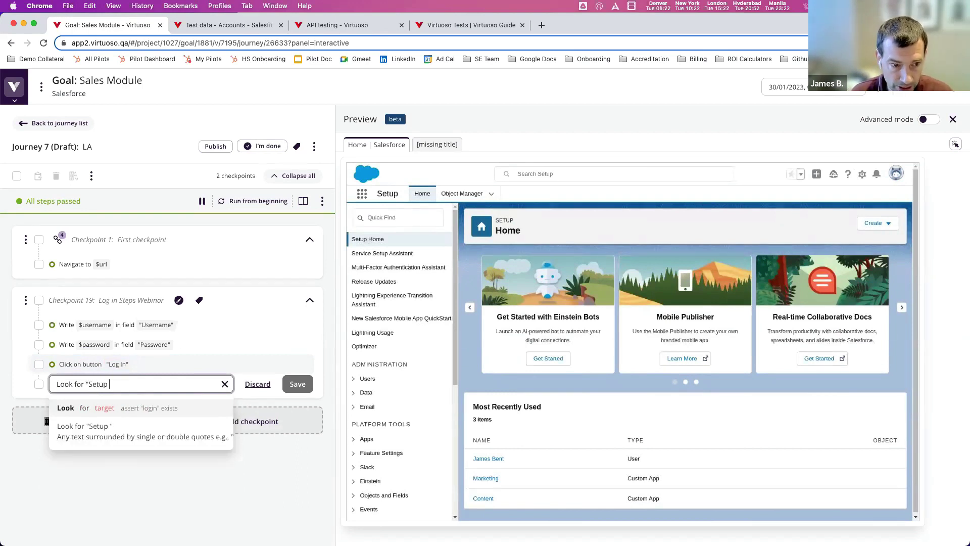
pyautogui.write('Home"')
pyautogui.press('Return')
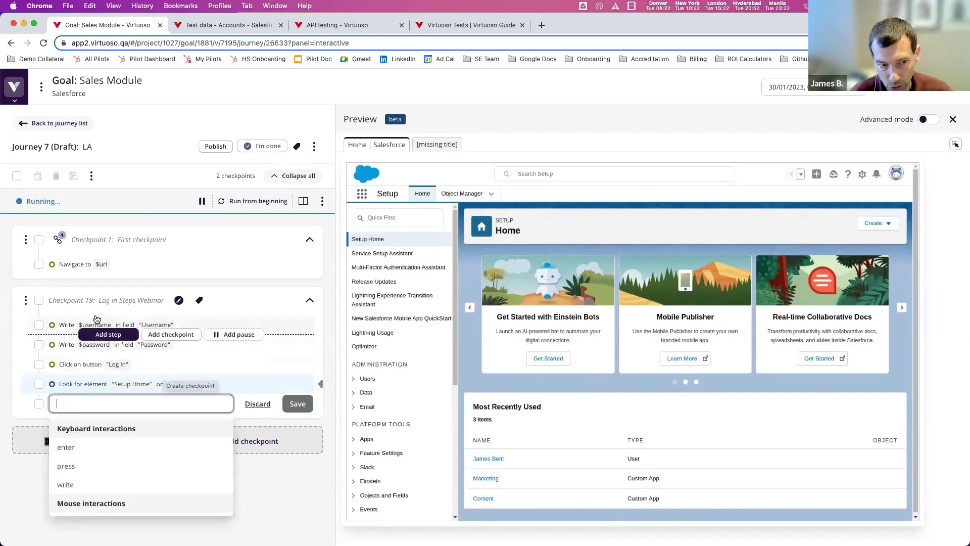
pyautogui.click(283, 494)
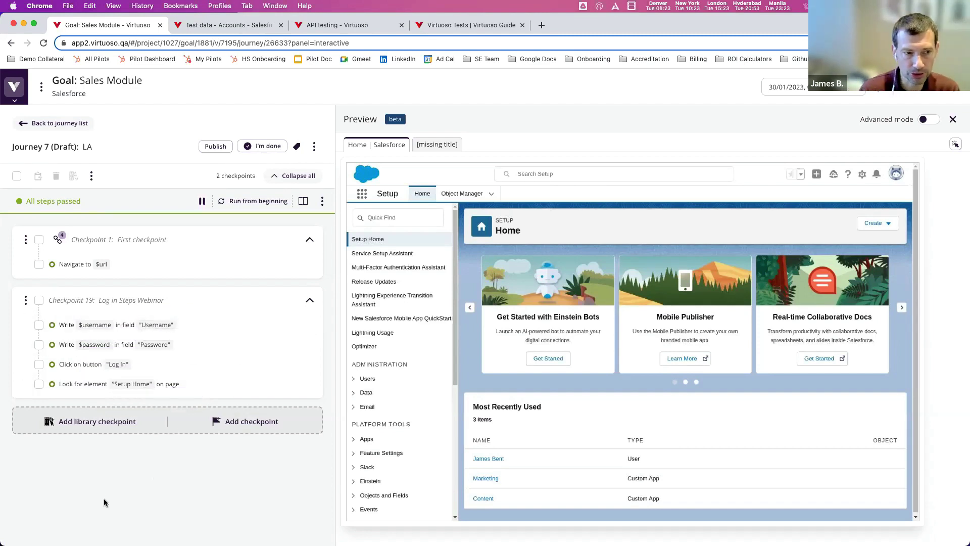
# - Add the Log in Steps Webinar checkpoint to the checkpoint library
pyautogui.click(25, 300)
pyautogui.click(76, 360)
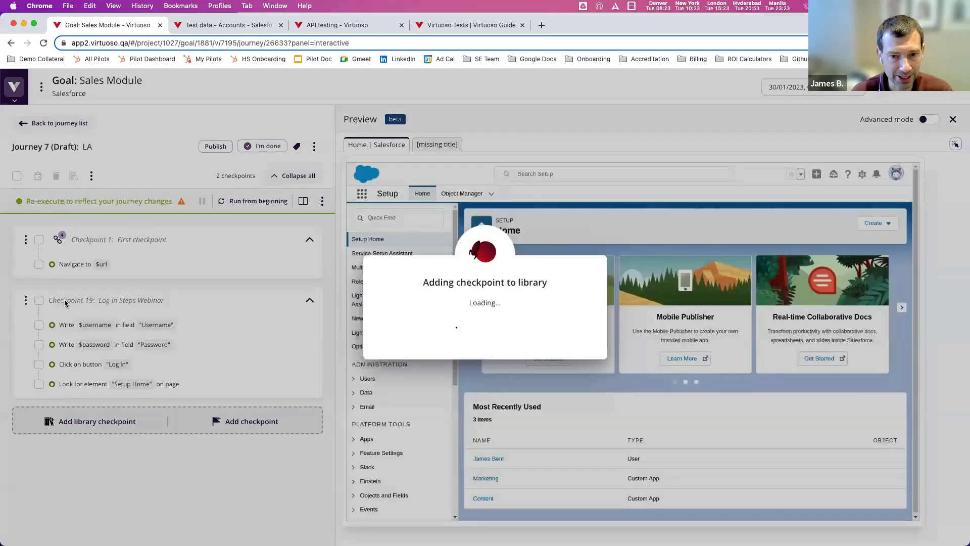
pyautogui.click(485, 346)
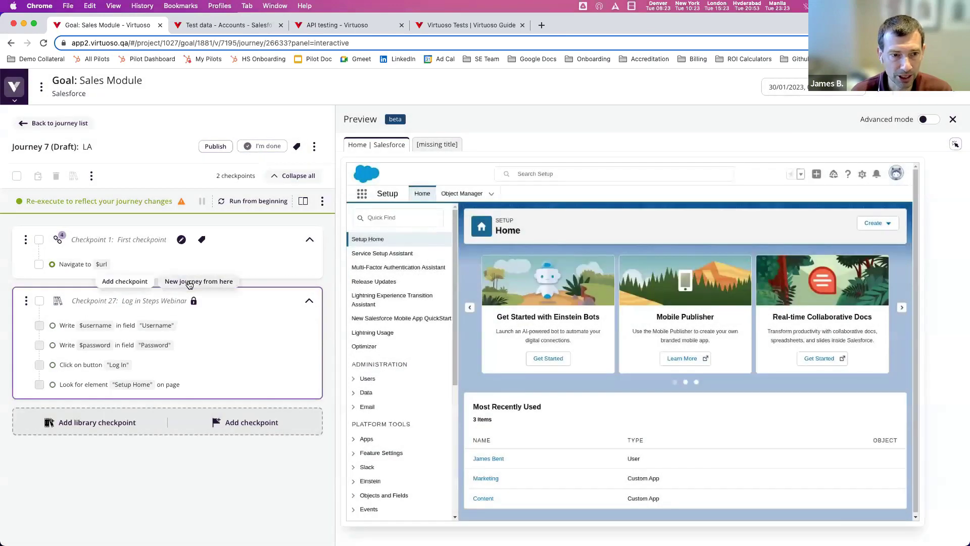
# - Create a new journey named 'Test 2' branching from First checkpoint
pyautogui.click(190, 282)
pyautogui.write('Test')
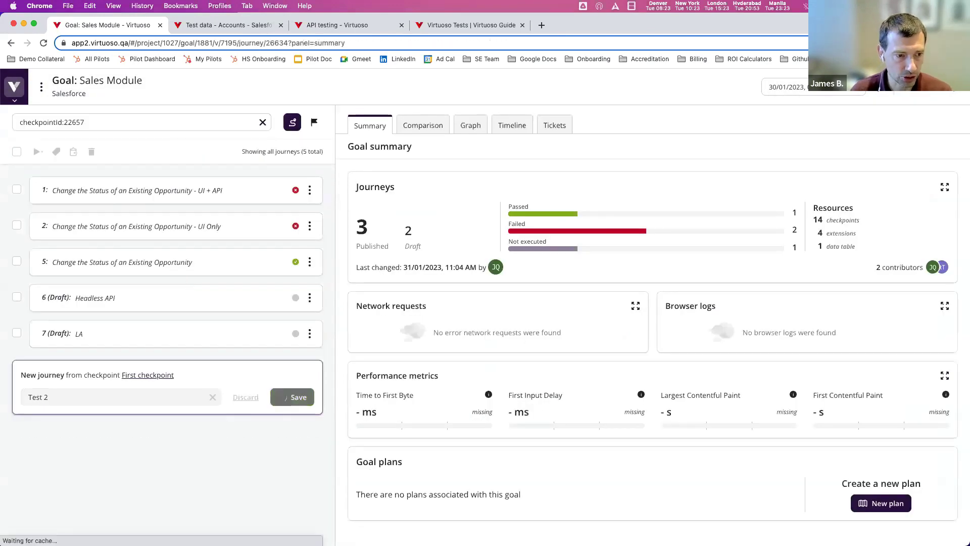
pyautogui.write(' 2')
pyautogui.press('Return')
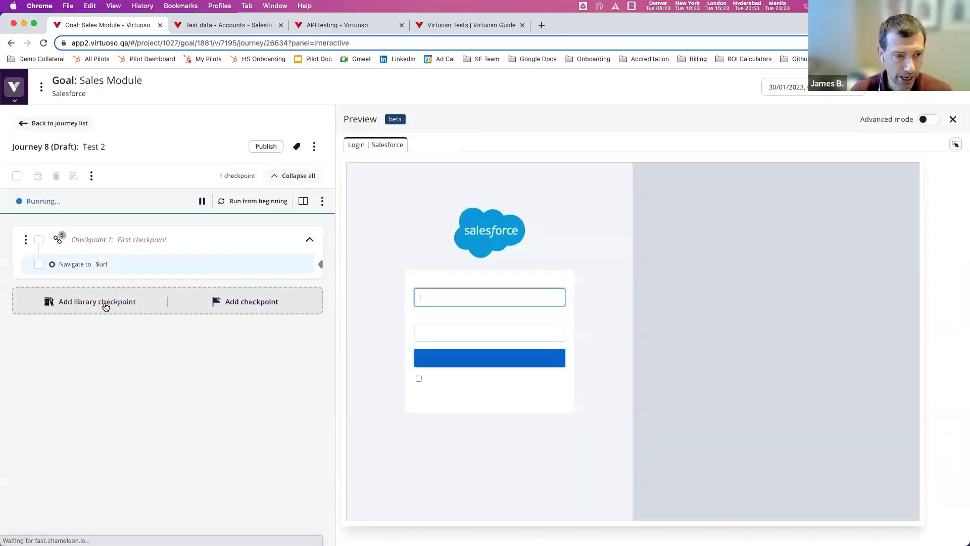
# - Add the Log in Steps Webinar library checkpoint to the Test 2 journey
pyautogui.click(107, 302)
pyautogui.click(131, 326)
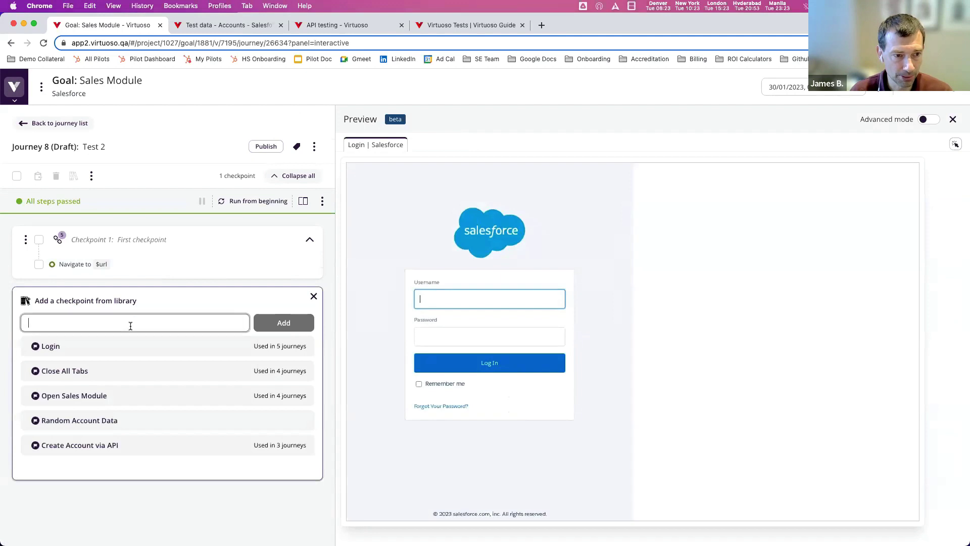
pyautogui.write('Loggin')
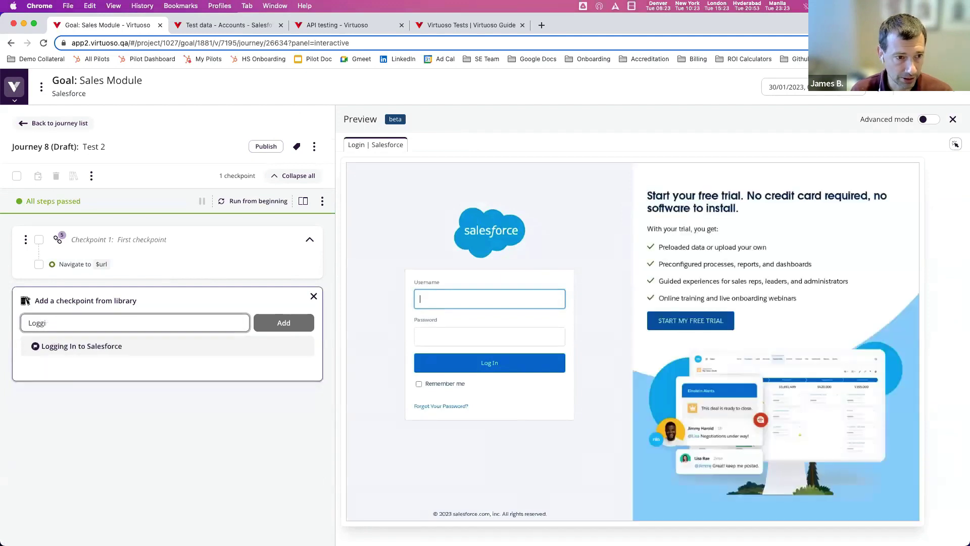
pyautogui.press('BackSpace')
pyautogui.press('BackSpace')
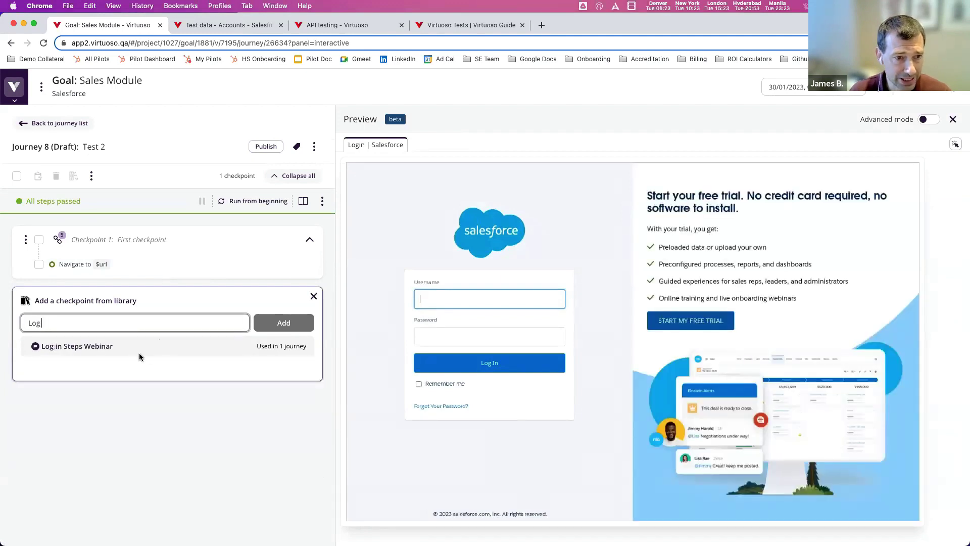
pyautogui.click(139, 355)
pyautogui.click(299, 322)
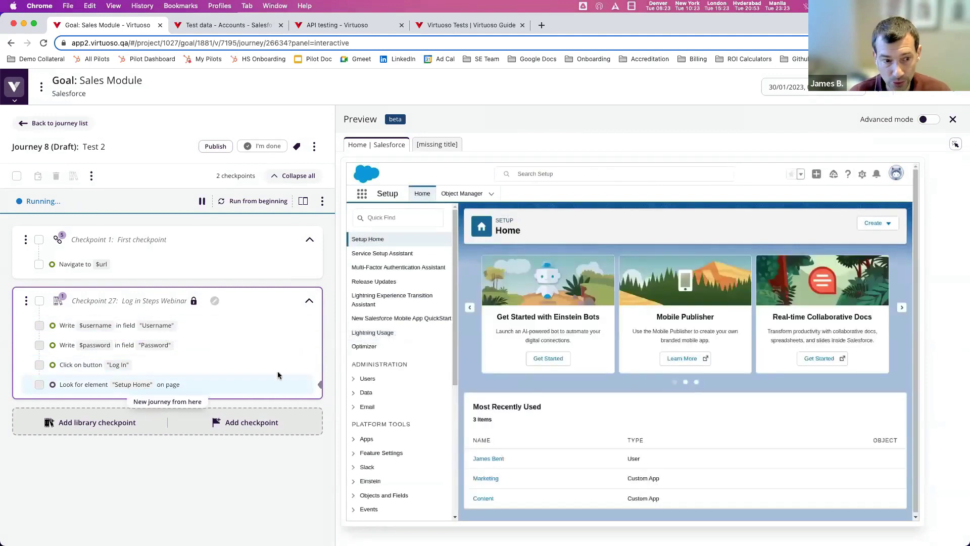
# - Add the Open Sales Module library checkpoint to Test 2
pyautogui.click(101, 425)
pyautogui.scroll(-2, 122, 469)
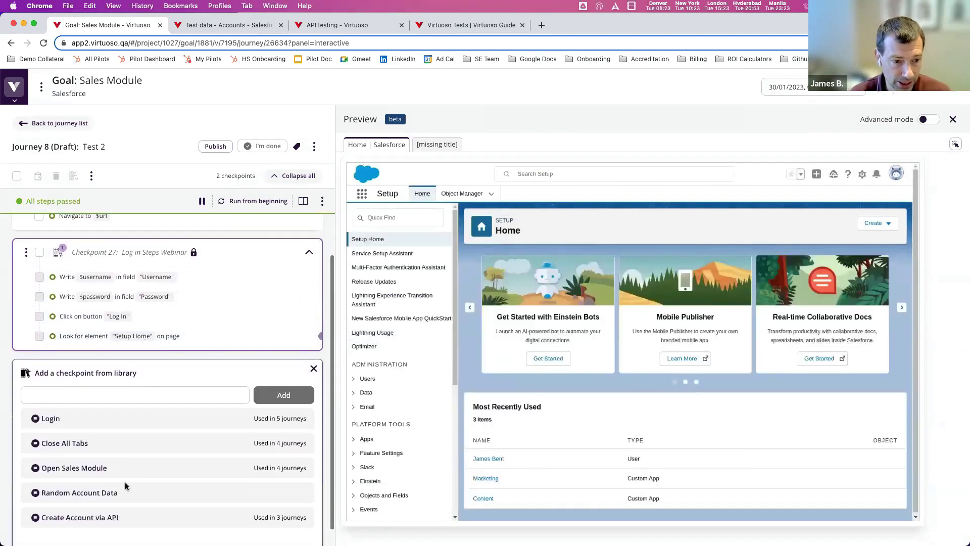
pyautogui.click(138, 467)
pyautogui.click(274, 397)
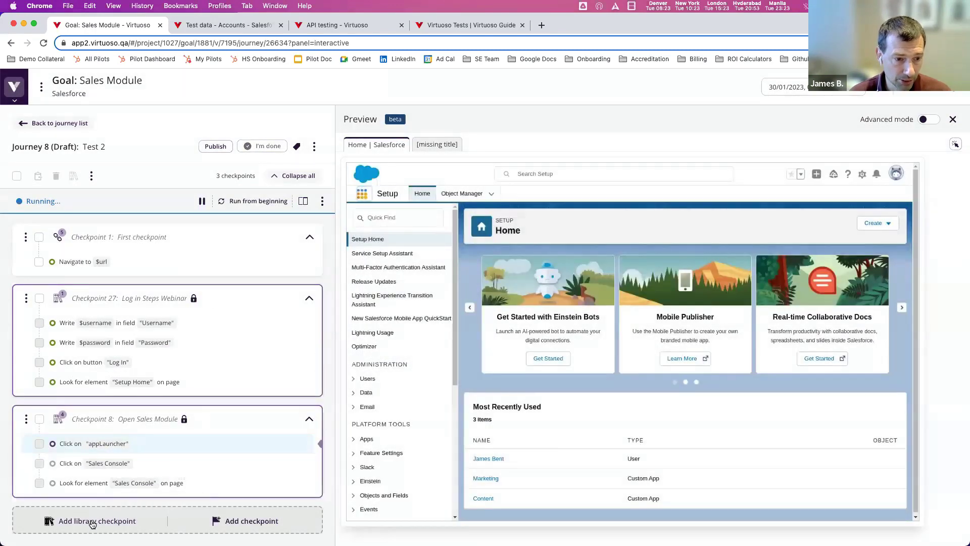
# - Search the library for 'Token' and add the Token checkpoint to the journey
pyautogui.click(92, 522)
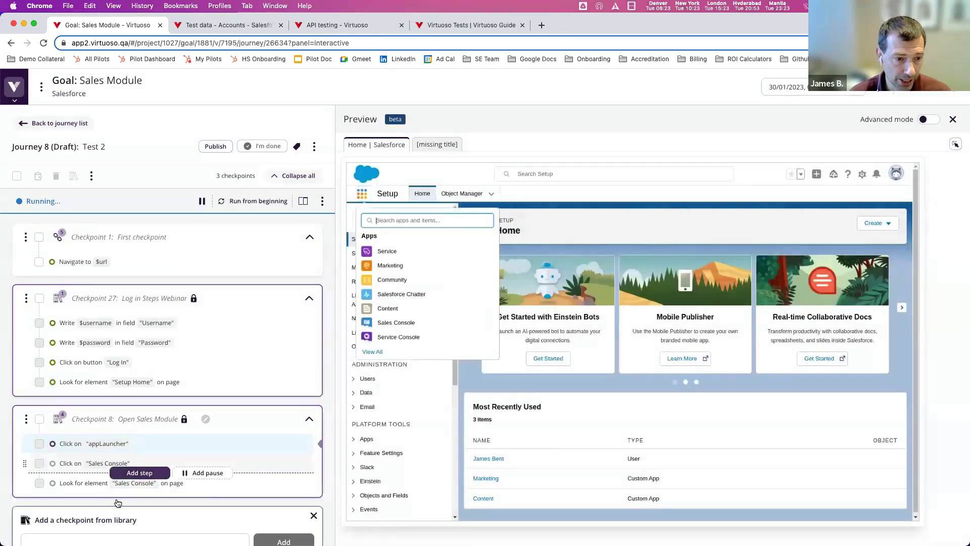
pyautogui.click(192, 438)
pyautogui.write('Token')
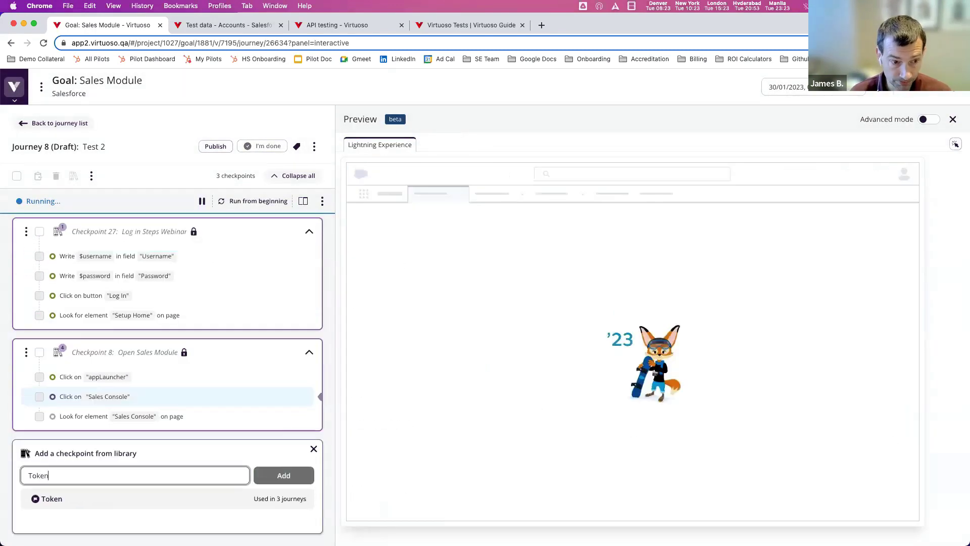
pyautogui.click(123, 499)
pyautogui.click(283, 476)
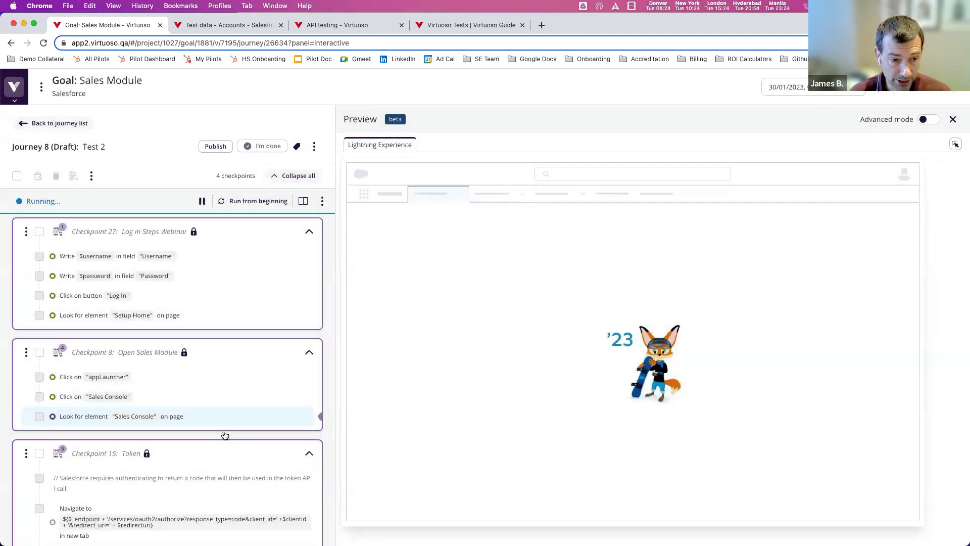
# - Search 'Acc' and add the Create Account via API checkpoint to the journey
pyautogui.scroll(-3, 143, 492)
pyautogui.click(129, 521)
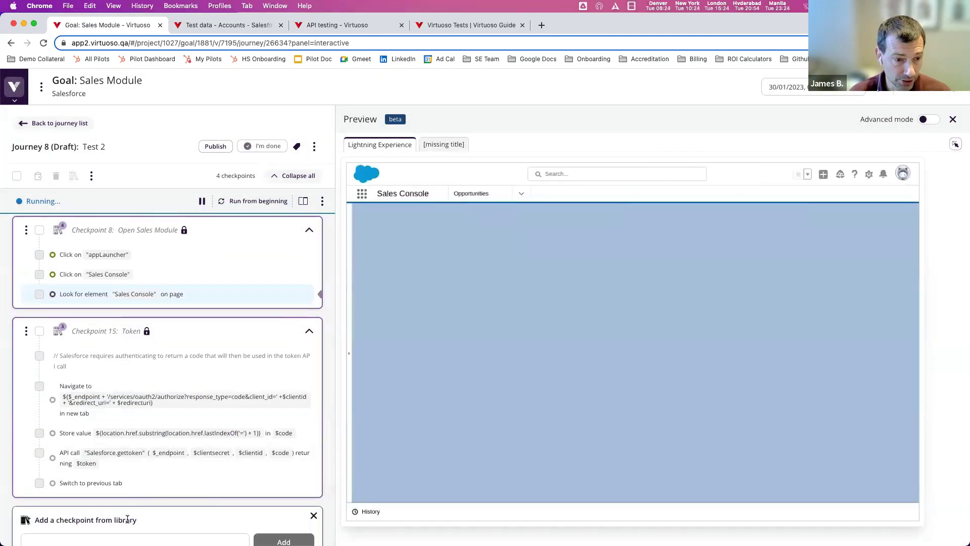
pyautogui.scroll(-2, 169, 502)
pyautogui.write('Account')
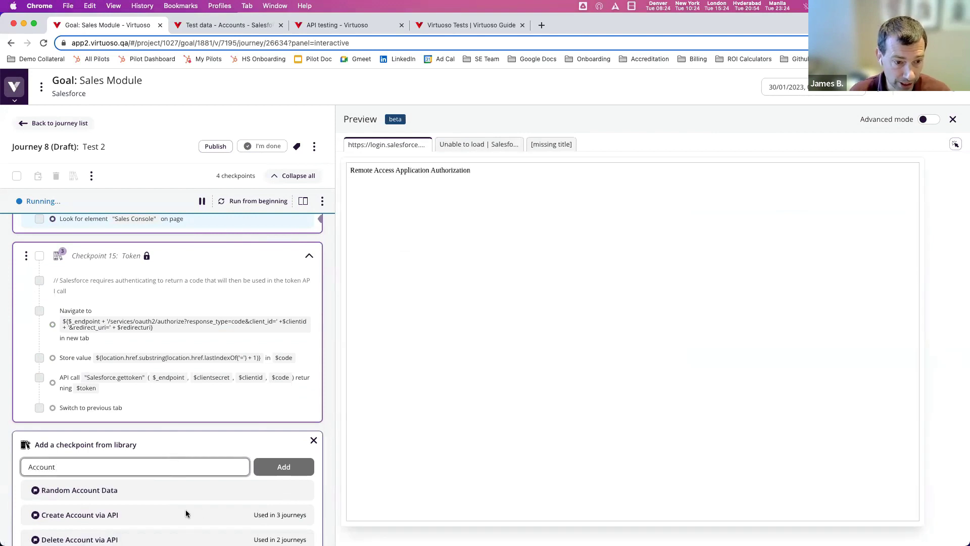
pyautogui.click(186, 514)
pyautogui.click(284, 467)
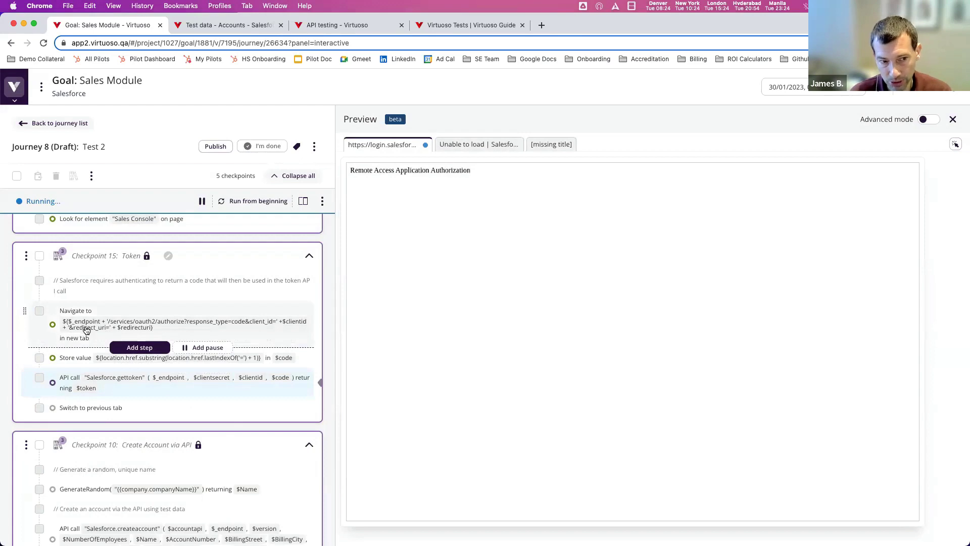
pyautogui.scroll(5, 86, 326)
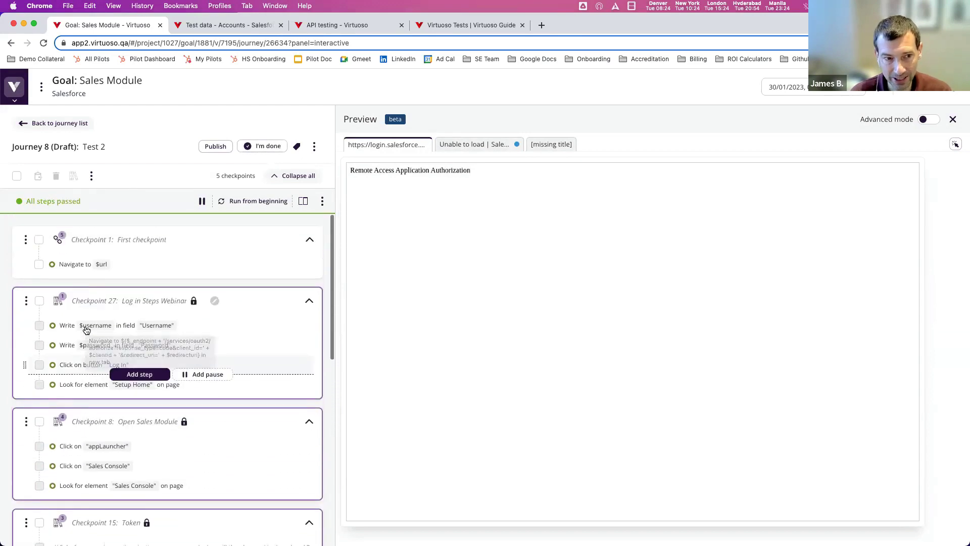
pyautogui.scroll(-5, 98, 241)
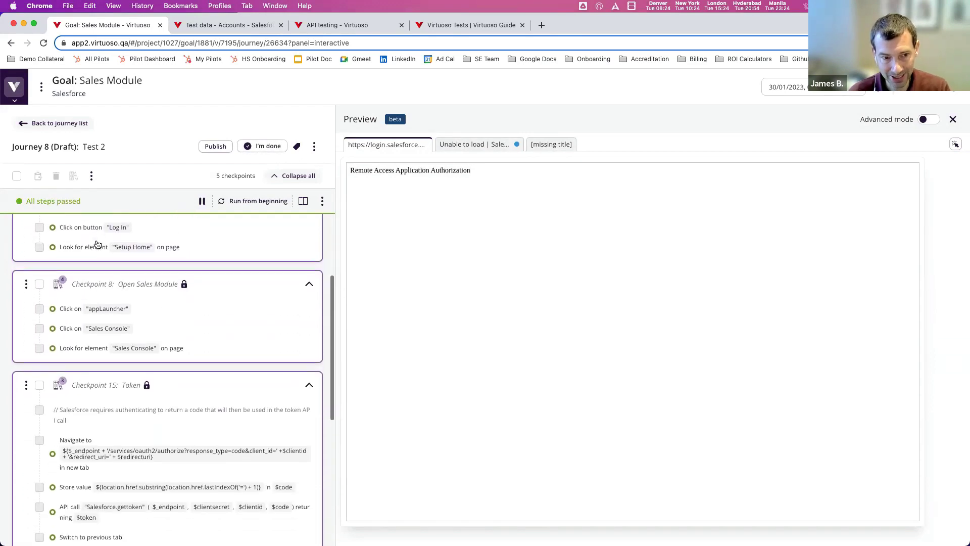
pyautogui.scroll(-3, 97, 245)
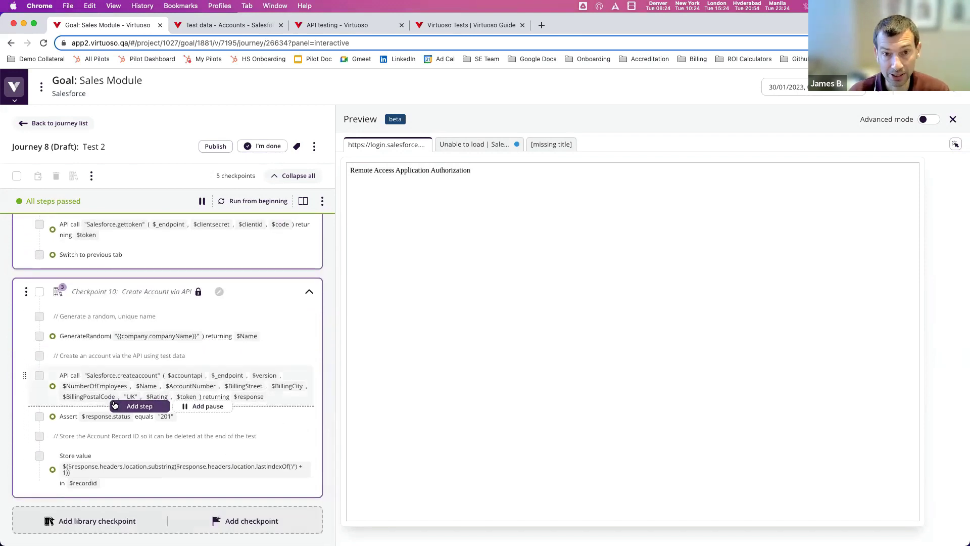
# - Finish editing Test 2, check its Write $username step, and branch a new journey from Checkpoint 1
pyautogui.click(483, 145)
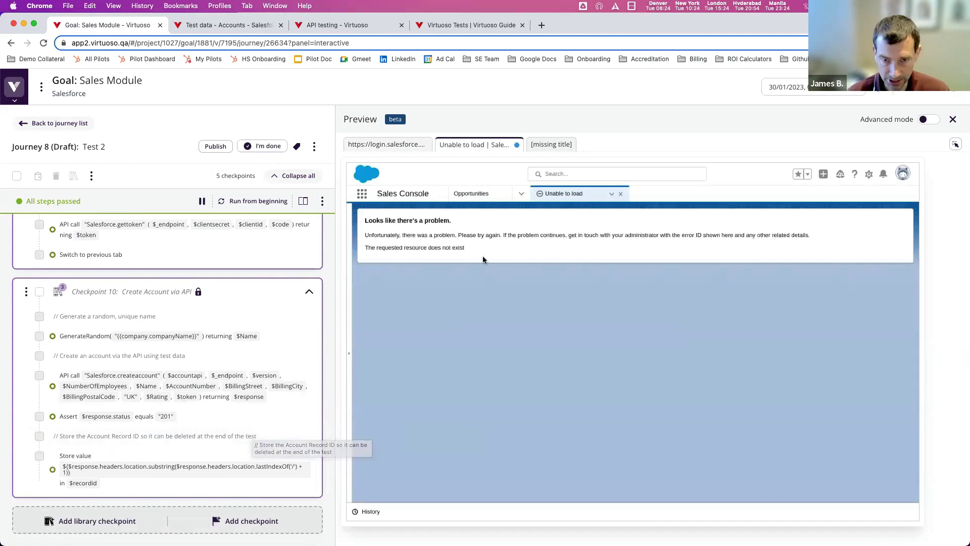
pyautogui.scroll(1, 247, 299)
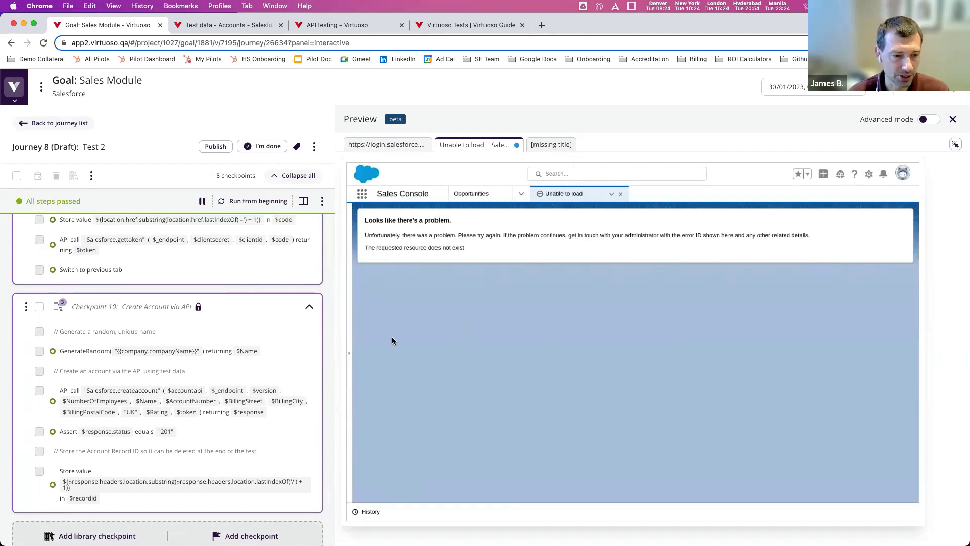
pyautogui.scroll(10, 261, 316)
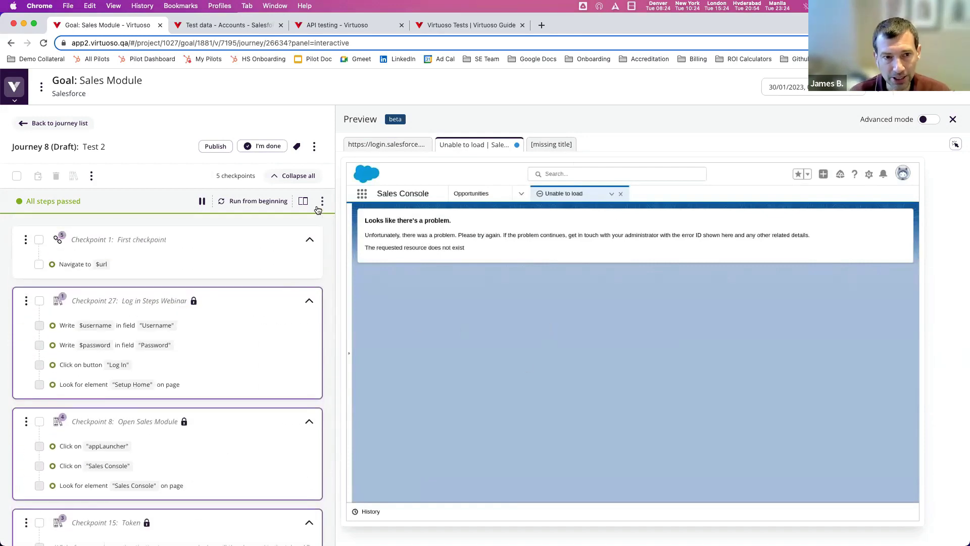
pyautogui.click(268, 146)
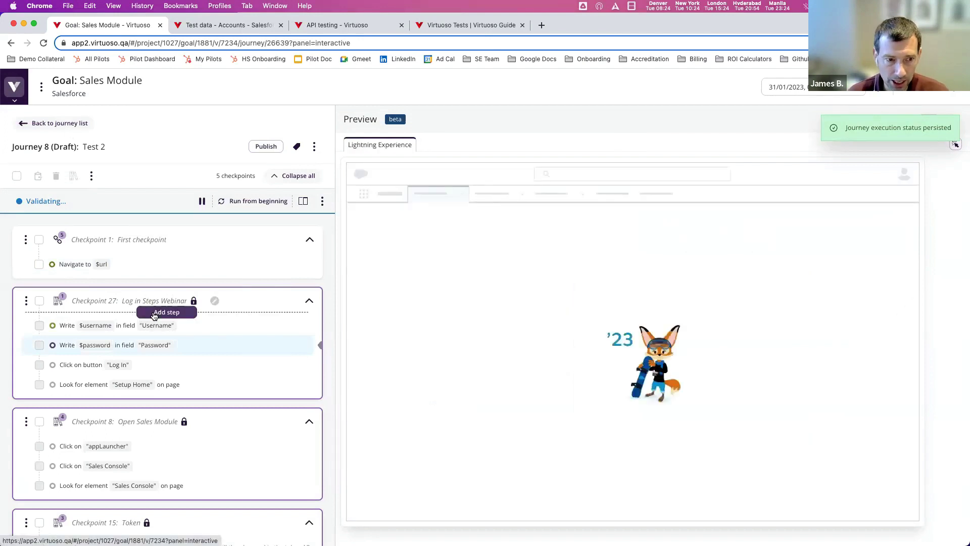
pyautogui.click(106, 325)
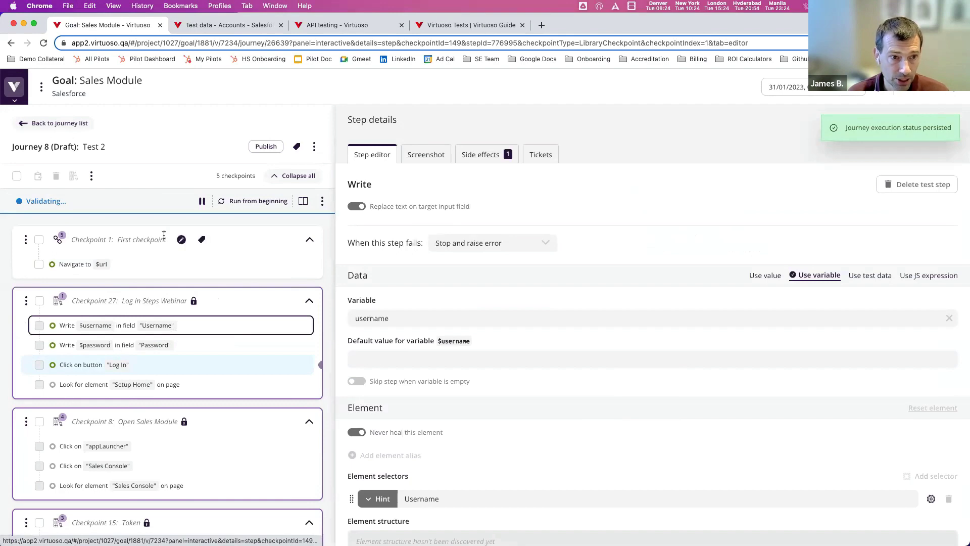
pyautogui.click(197, 281)
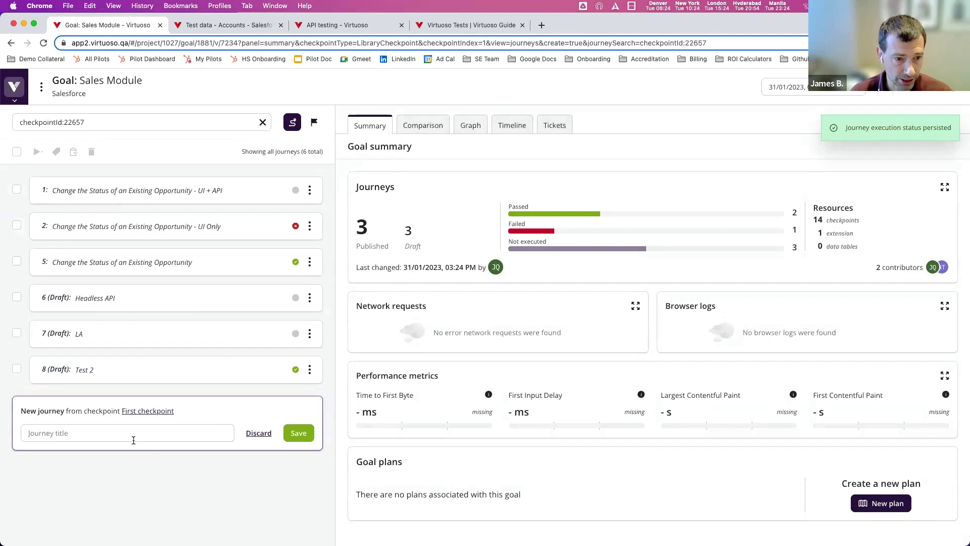
# - Save the new journey with the title 'Test3'
pyautogui.click(116, 435)
pyautogui.write('Test3')
pyautogui.click(298, 433)
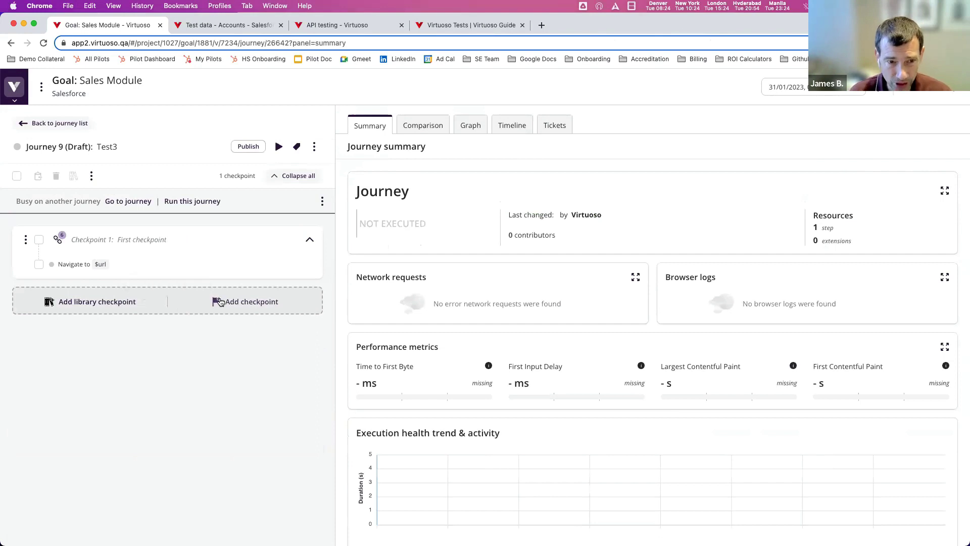
# - Create a checkpoint named 'Log In' and run the journey to reach the login page
pyautogui.click(221, 303)
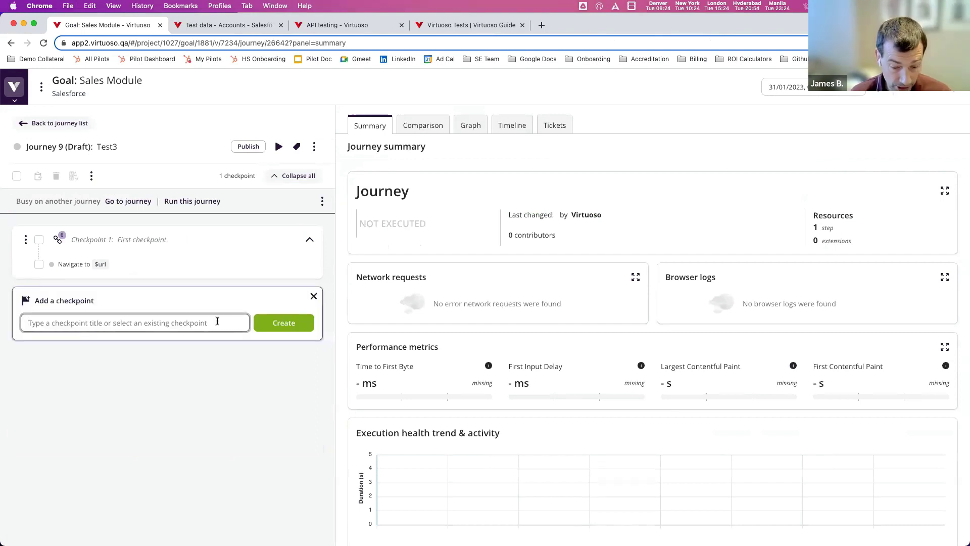
pyautogui.write('Log In')
pyautogui.click(277, 322)
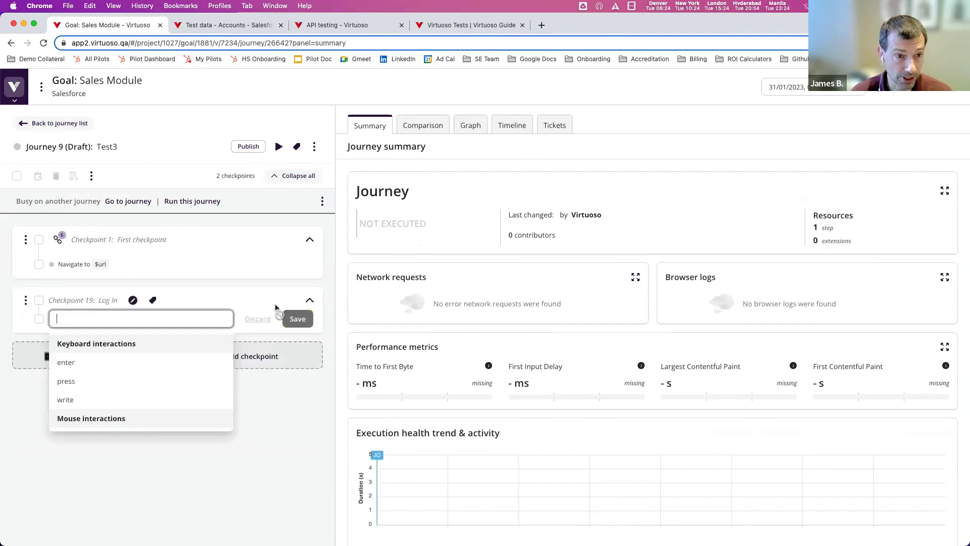
pyautogui.click(191, 201)
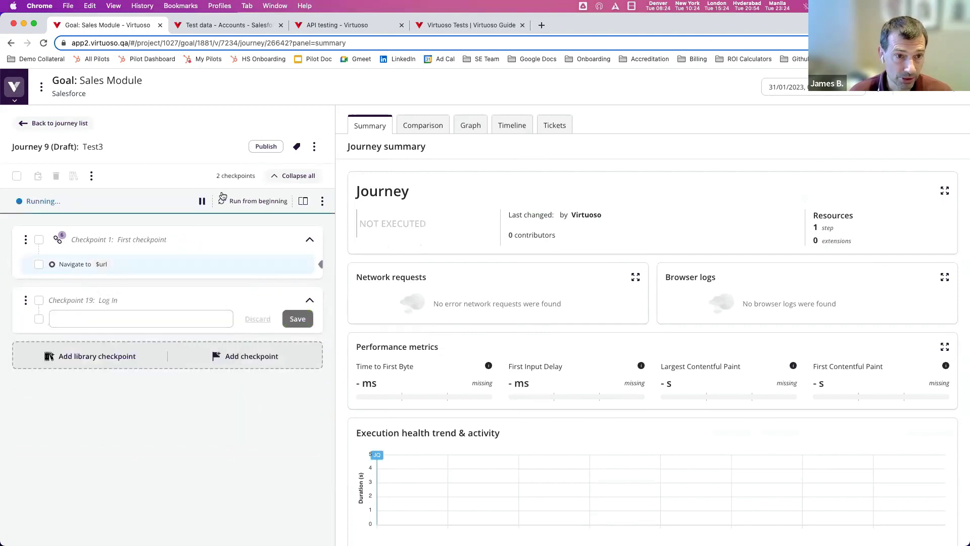
# - Add the step 'Write $username in field "Username"' to Log In and finish editing Test3
pyautogui.click(112, 318)
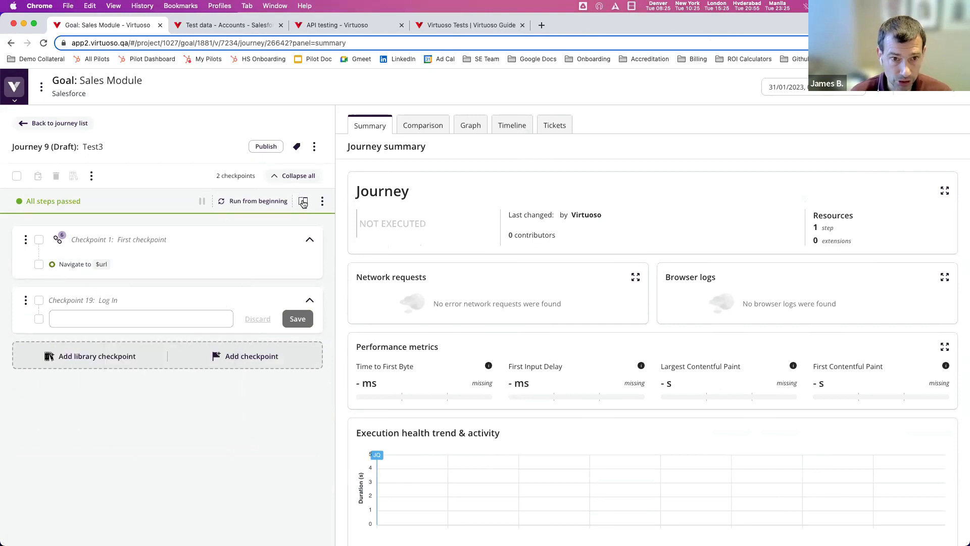
pyautogui.click(83, 314)
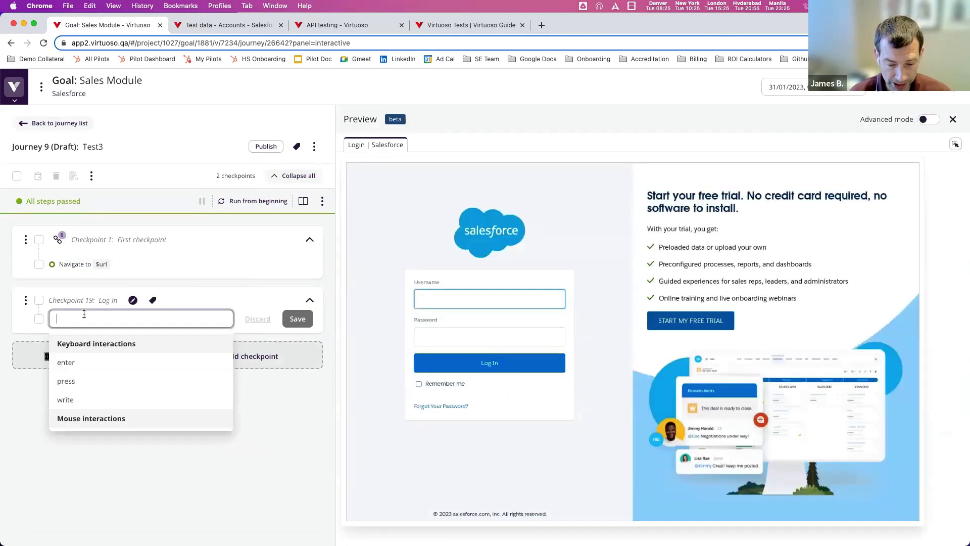
pyautogui.write('Write $user')
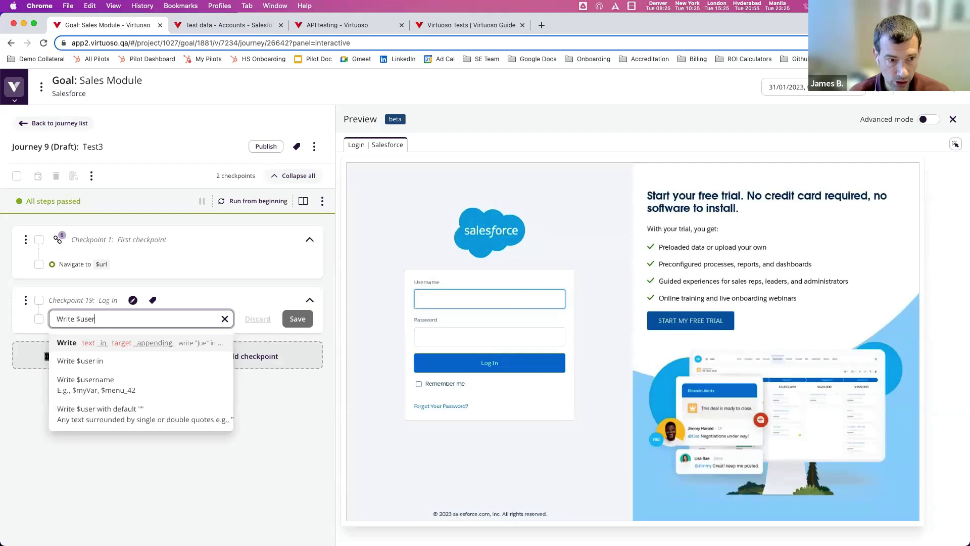
pyautogui.write('name in field "')
pyautogui.write('Username"')
pyautogui.press('Return')
pyautogui.press('Escape')
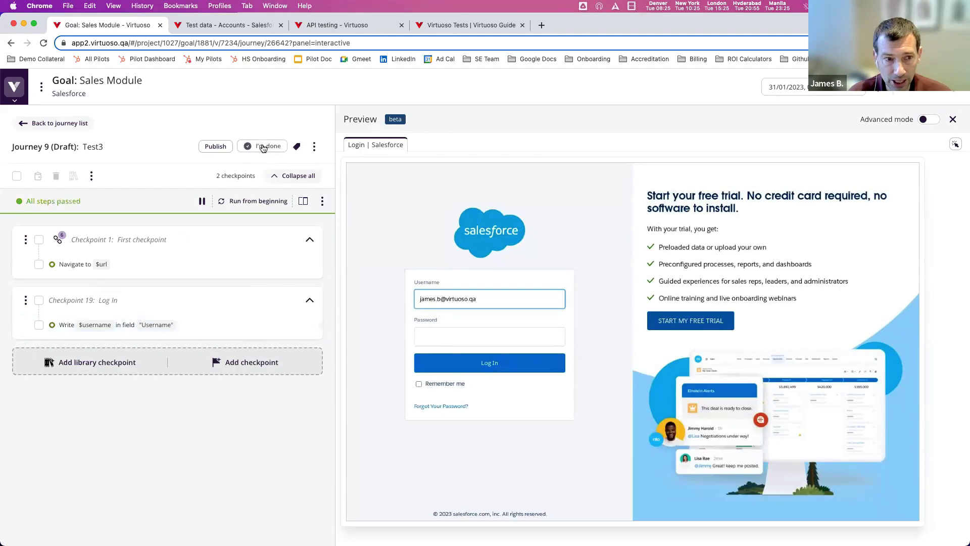
pyautogui.click(263, 147)
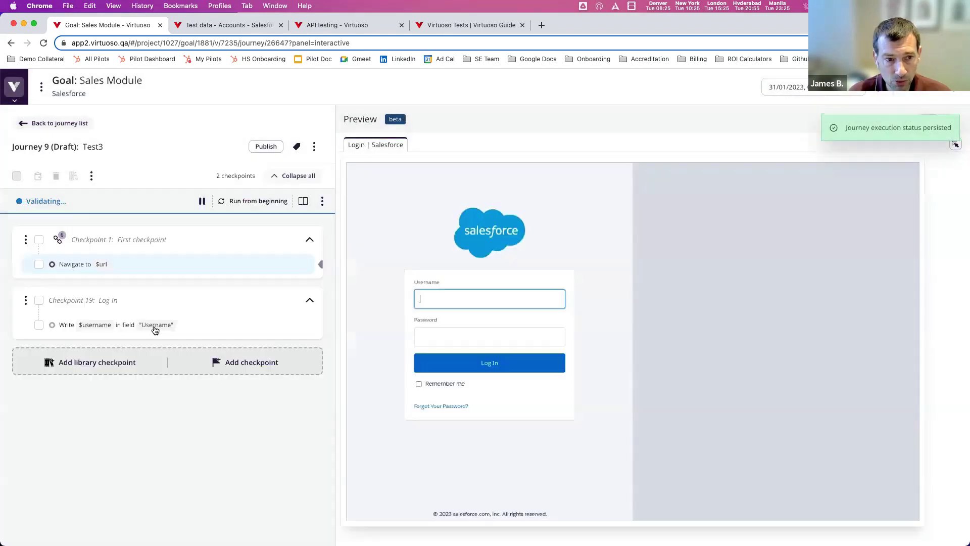
# - Review the passing Write $username step, then expand the left navigation sidebar
pyautogui.click(152, 325)
pyautogui.scroll(-3, 490, 455)
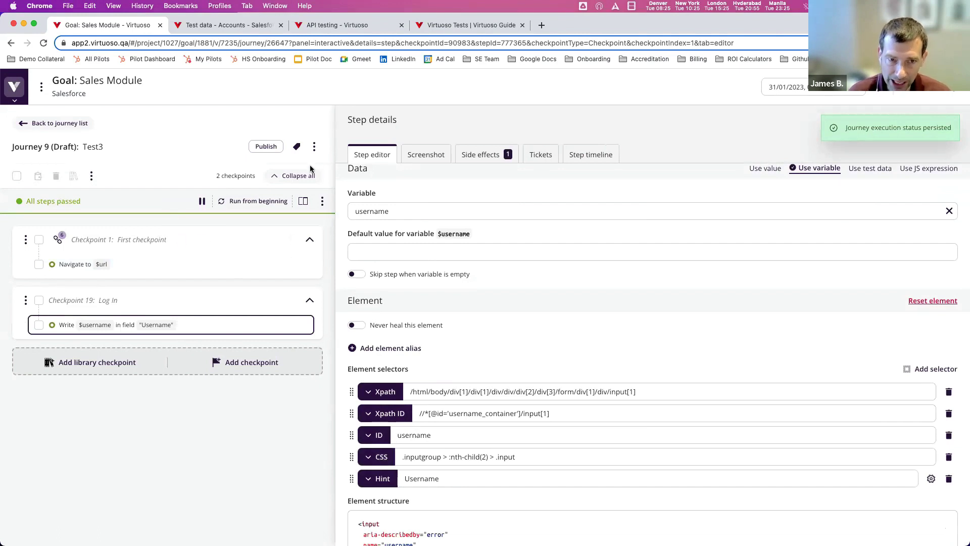
pyautogui.click(314, 146)
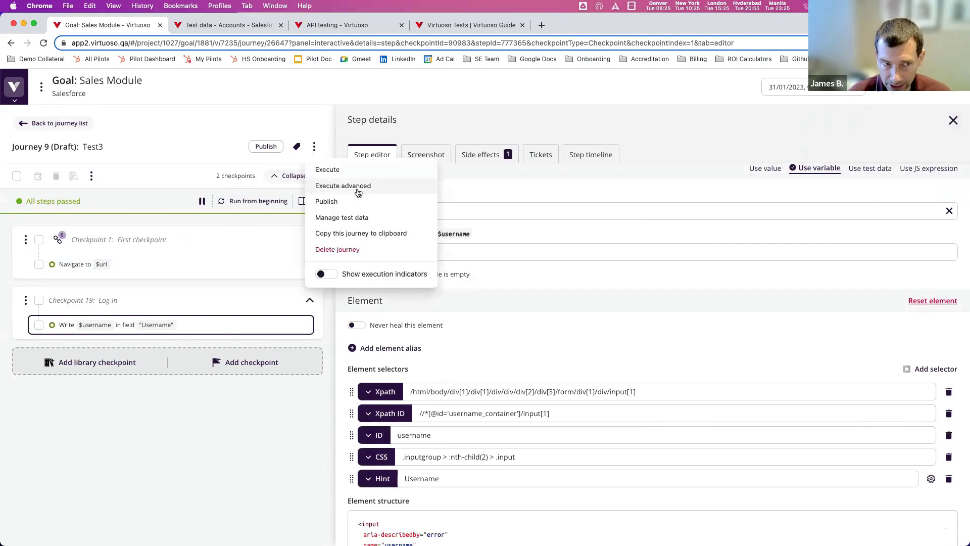
pyautogui.click(15, 100)
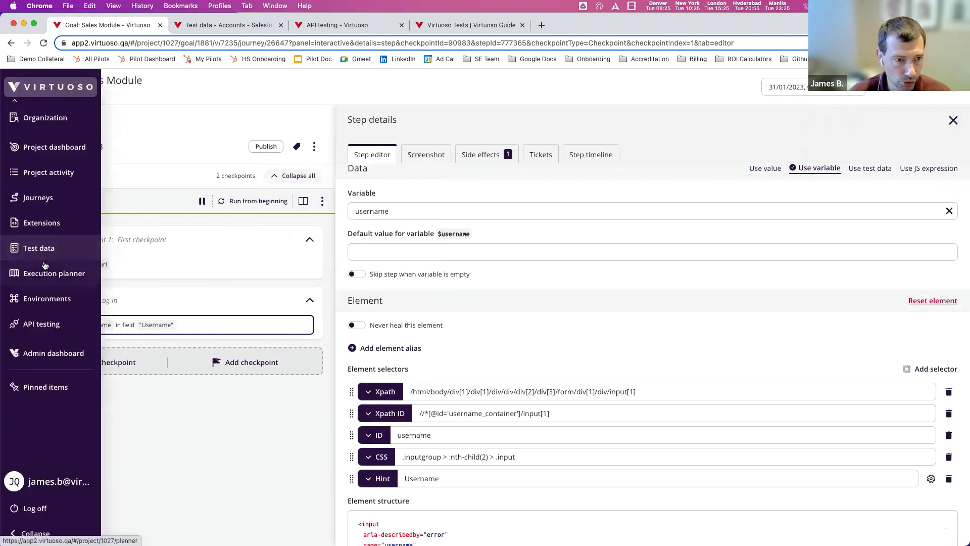
# - Start a New plan in Execution planner, then load the Self Healing (SAP 4/Hana) bookmark from Demo Collateral
pyautogui.click(47, 277)
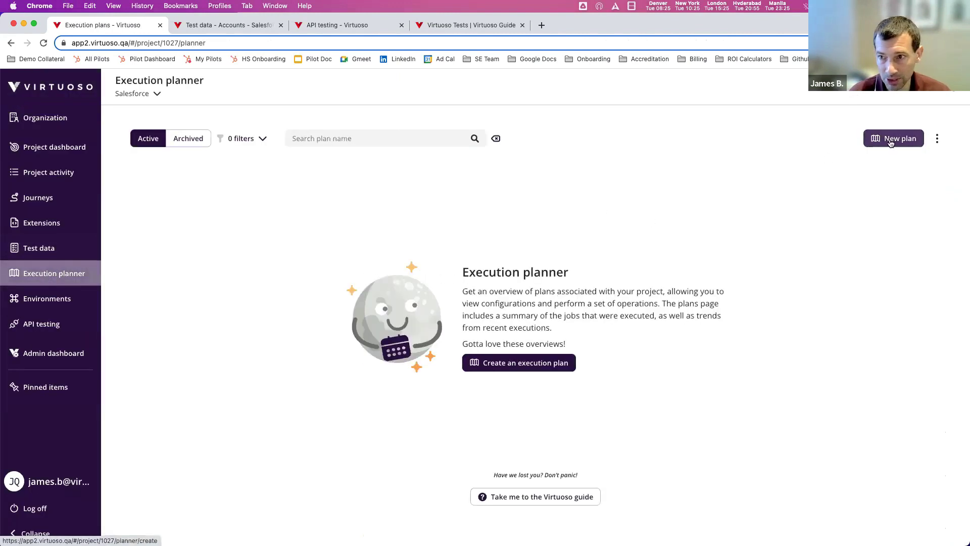
pyautogui.click(890, 138)
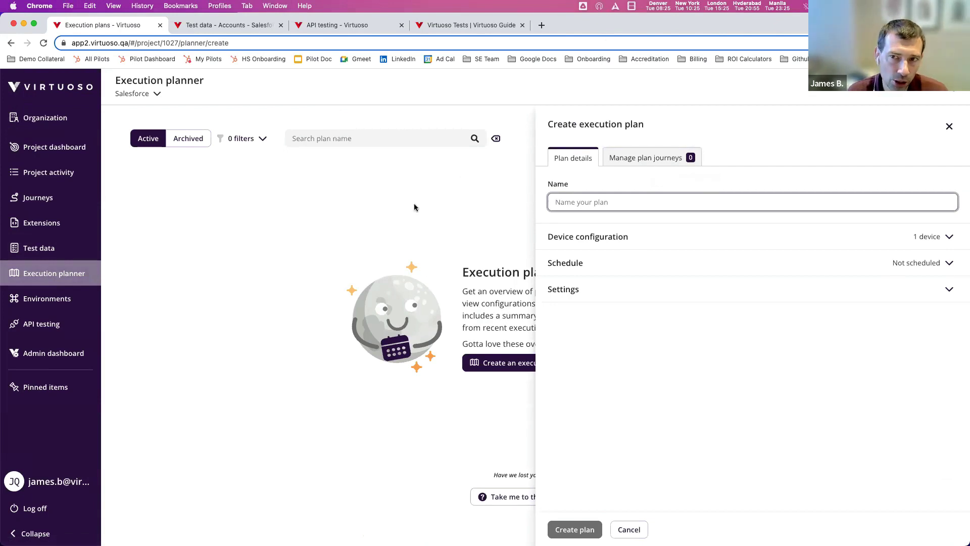
pyautogui.click(320, 189)
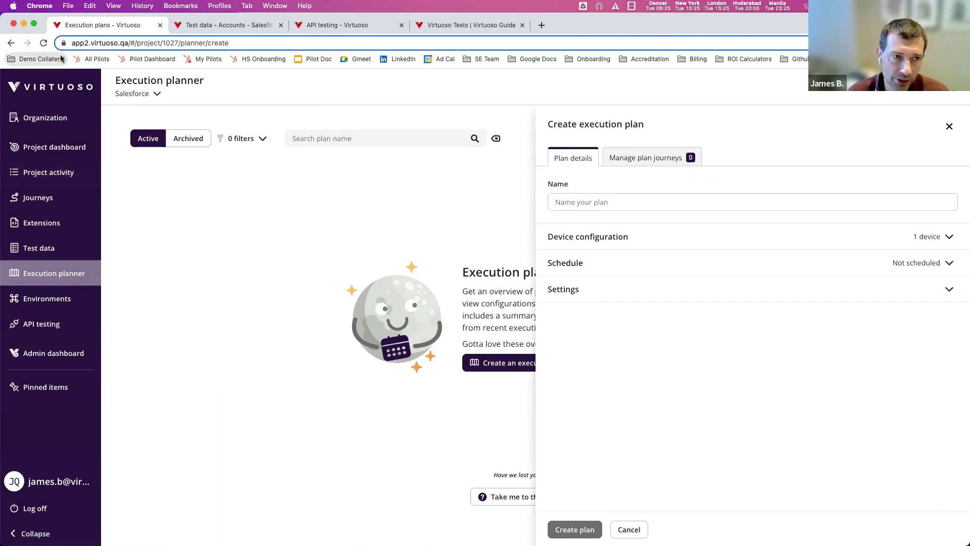
pyautogui.click(36, 58)
pyautogui.click(70, 290)
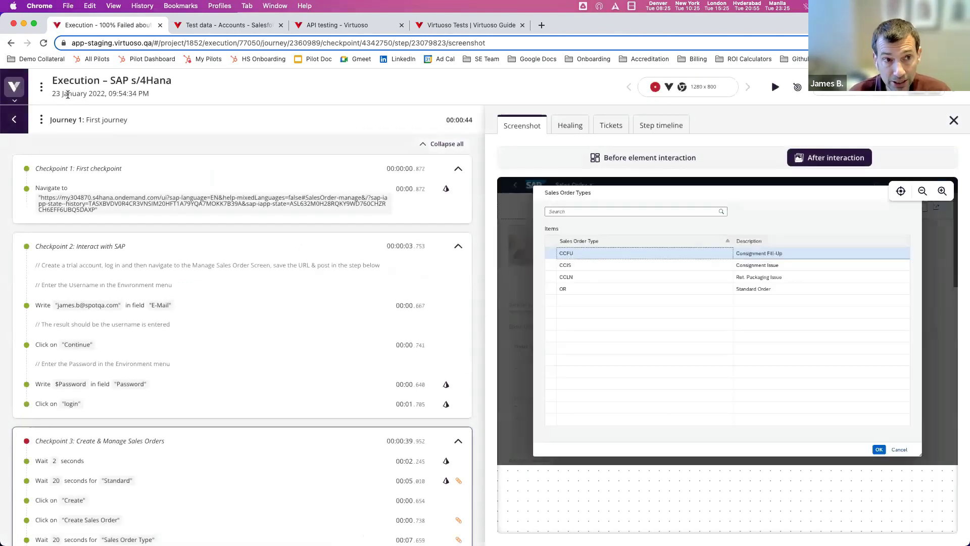
# - Open the Healing tab for the Mouse click "CCFU" step and highlight CCFU in the healed preview
pyautogui.moveTo(52, 94); pyautogui.dragTo(137, 94)
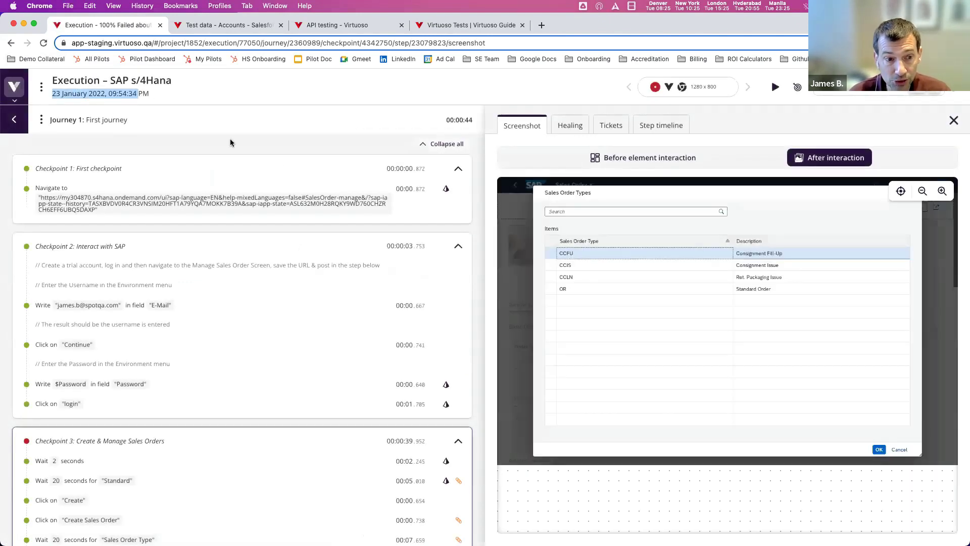
pyautogui.scroll(-2, 359, 261)
pyautogui.scroll(-3, 358, 261)
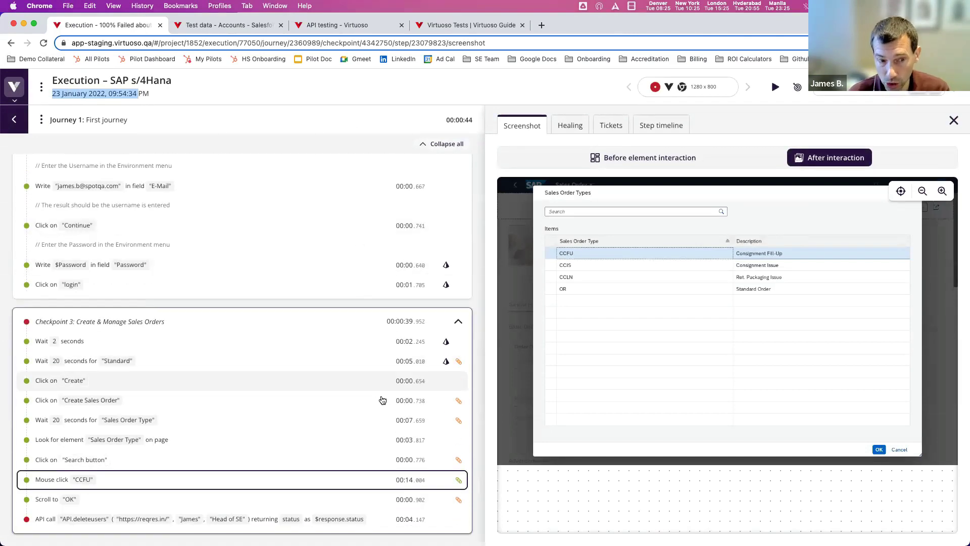
pyautogui.click(571, 132)
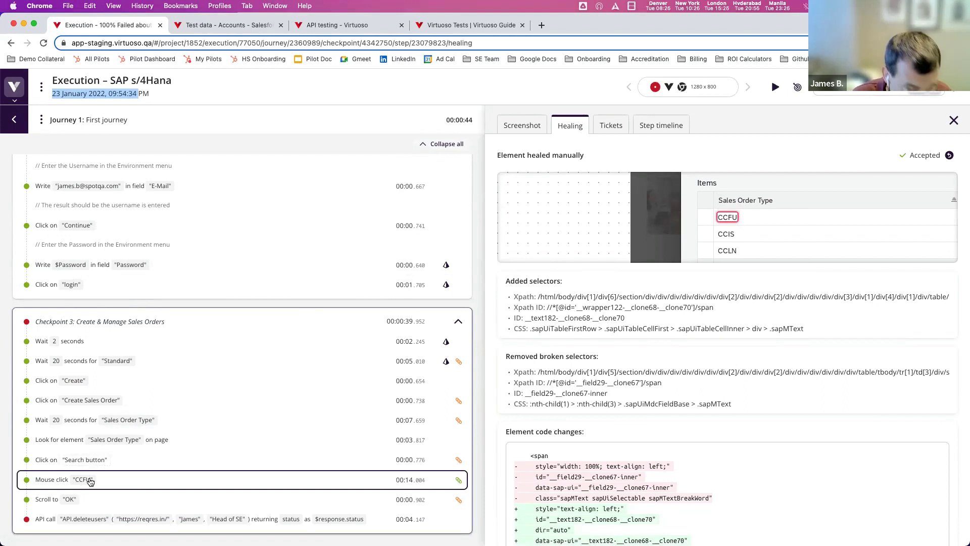
pyautogui.doubleClick(727, 218)
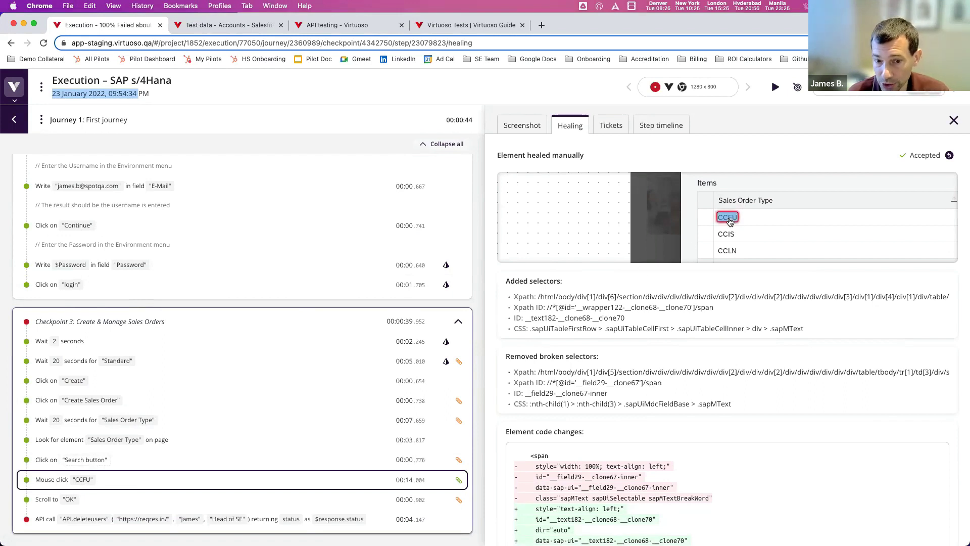
pyautogui.click(729, 221)
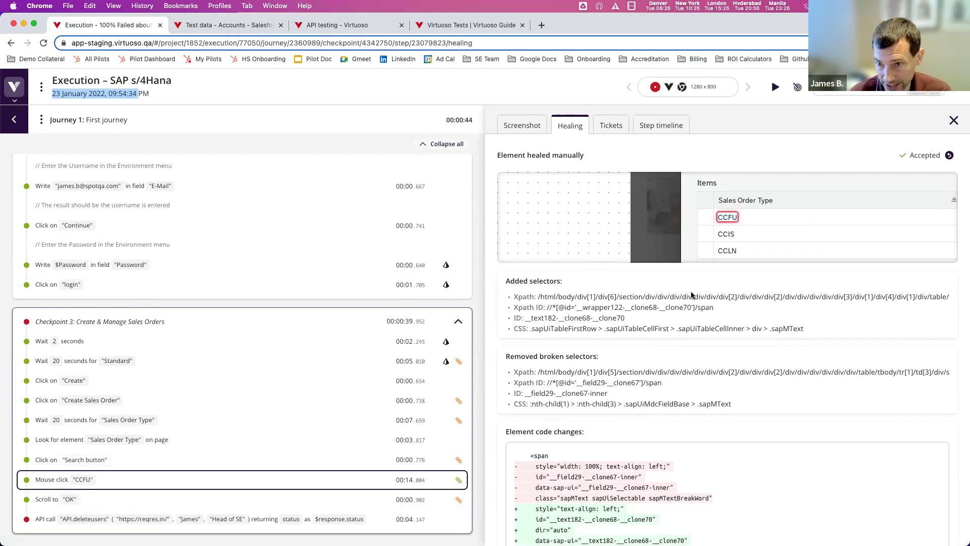
pyautogui.doubleClick(734, 221)
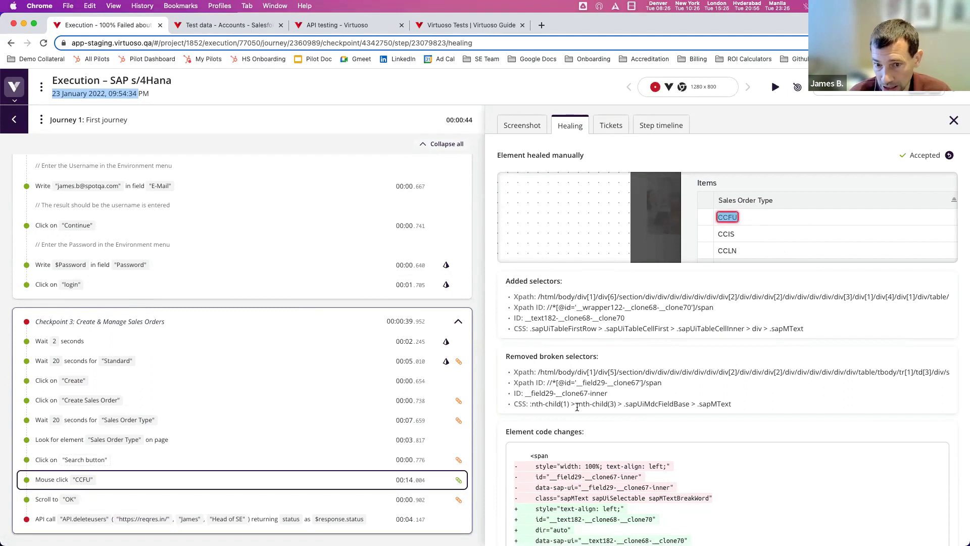
pyautogui.click(600, 368)
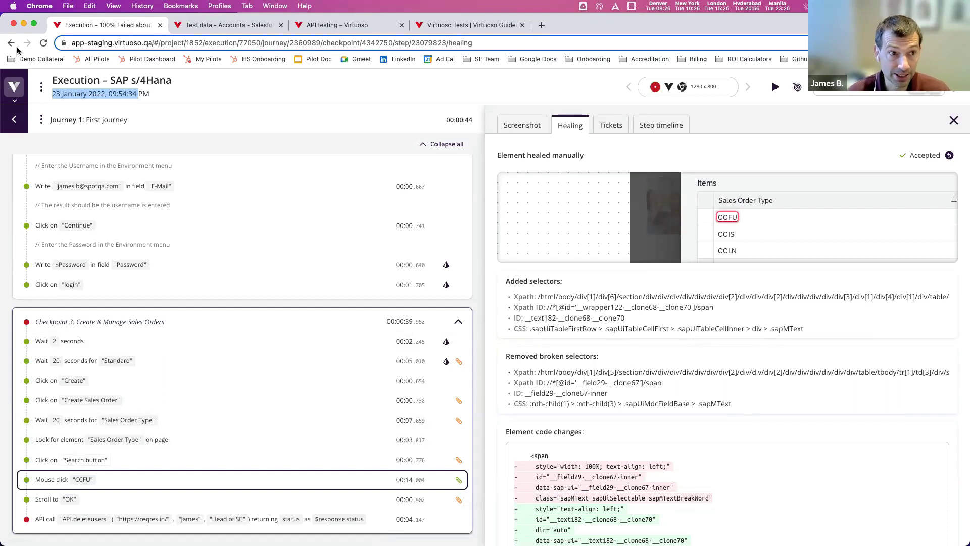
# - Open Sales Module Journey 1 and unlock its Login checkpoint shared by 5 journeys
pyautogui.click(218, 24)
pyautogui.click(70, 148)
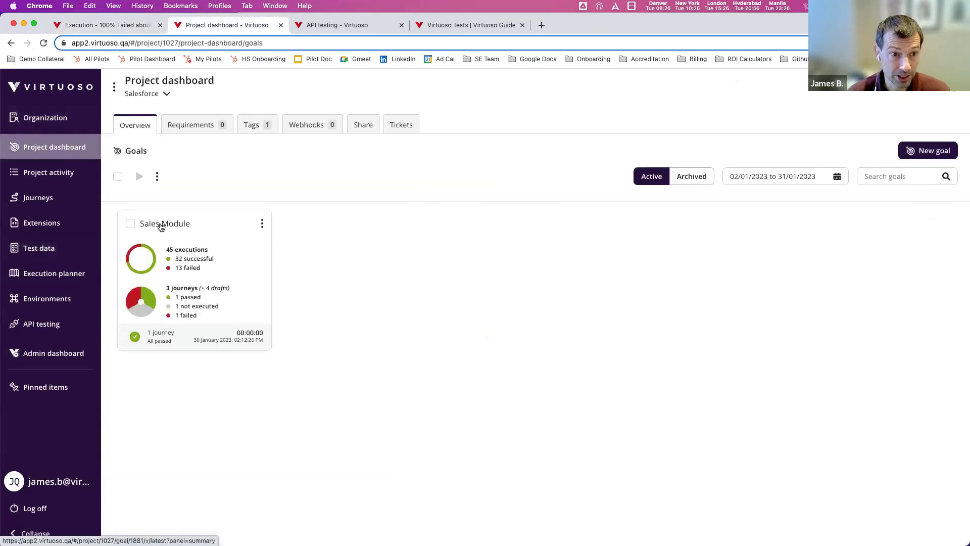
pyautogui.click(159, 223)
pyautogui.click(314, 192)
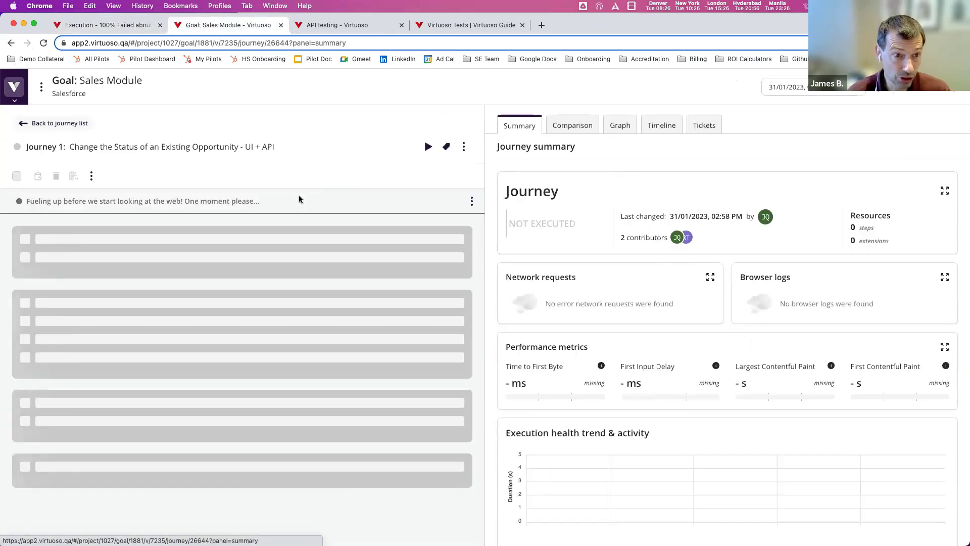
pyautogui.click(141, 300)
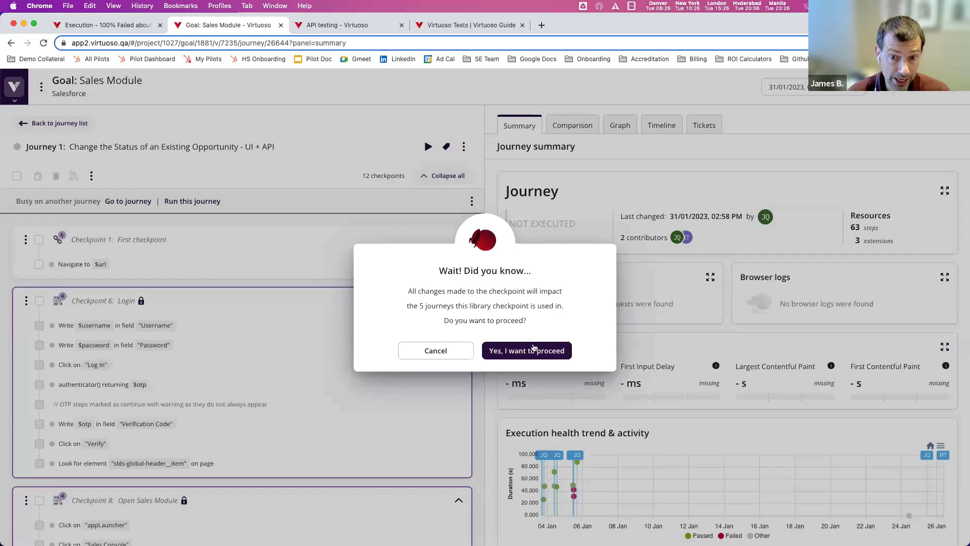
pyautogui.click(526, 350)
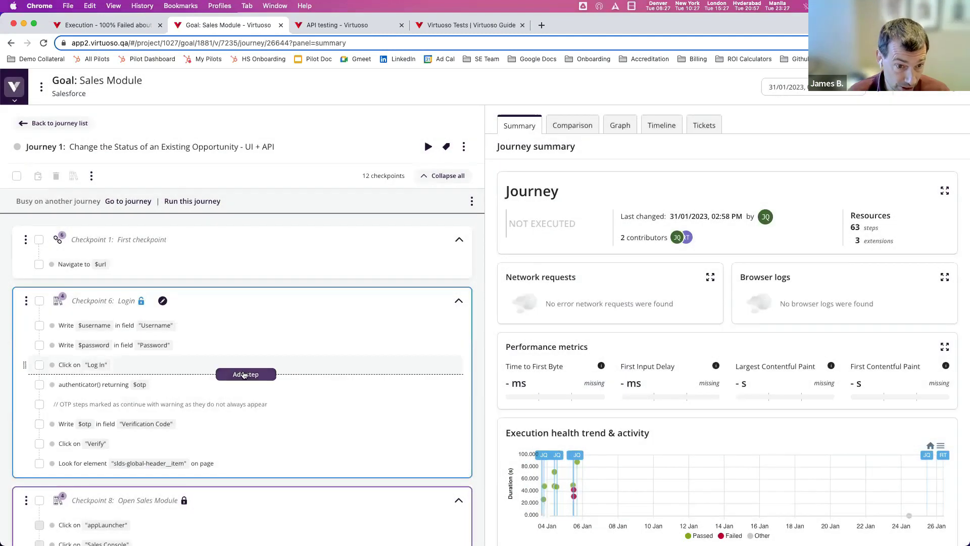
# - Draft a 'Click "New button"' step after Log In, then discard it
pyautogui.click(138, 375)
pyautogui.write('Click "New button"')
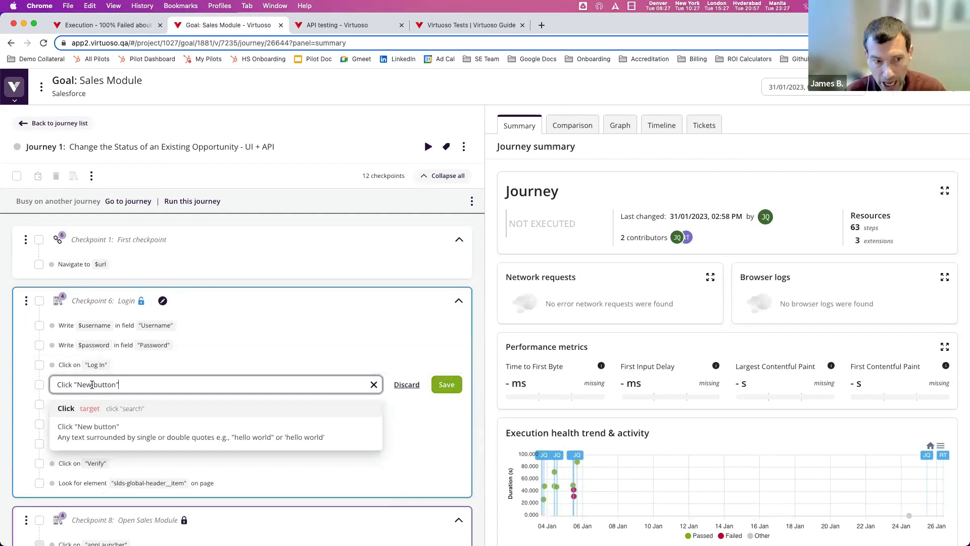
pyautogui.click(404, 384)
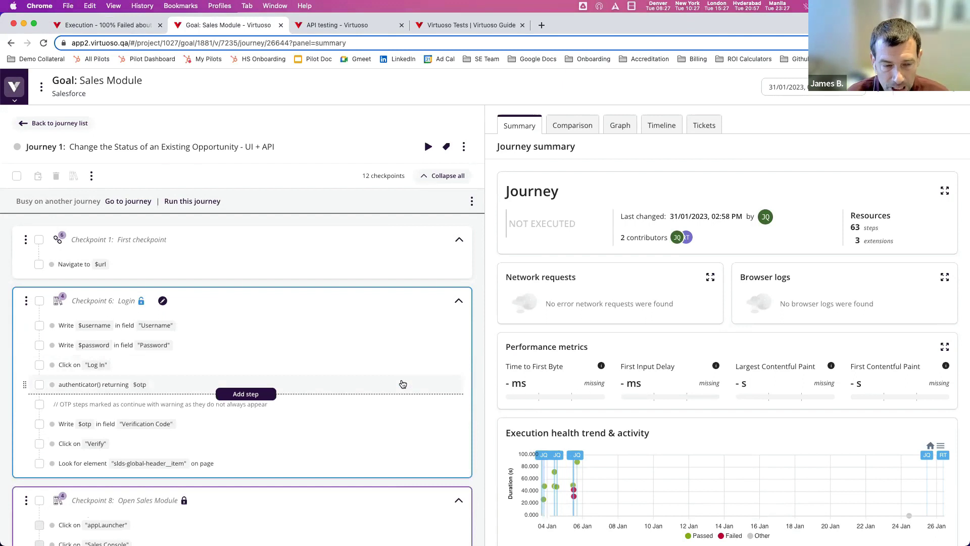